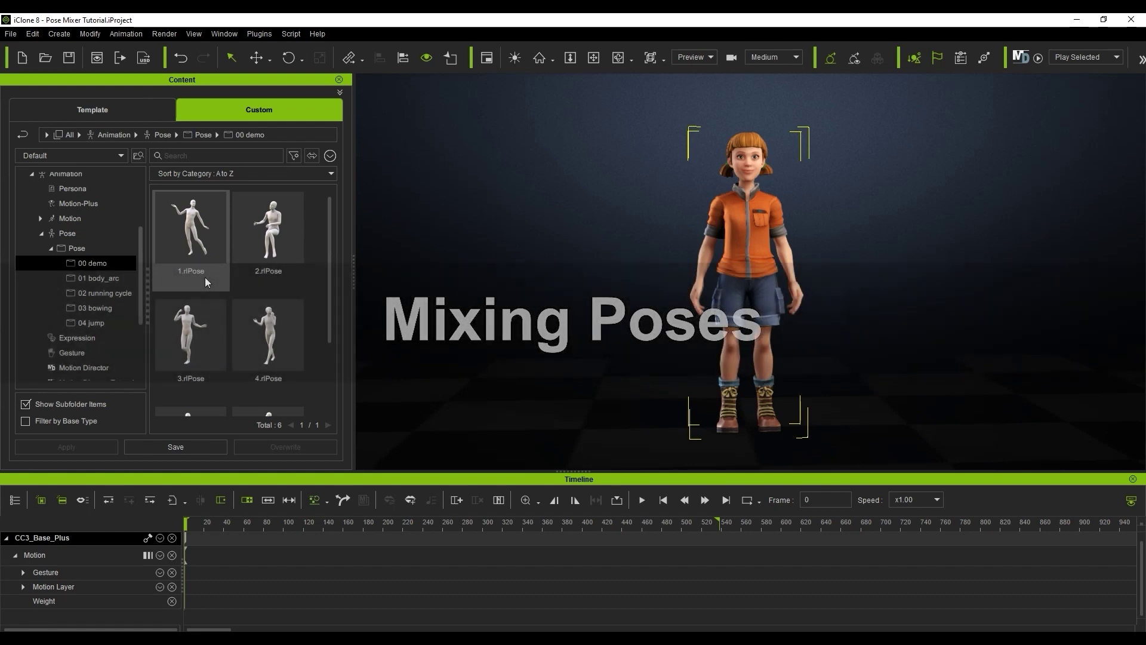
Step: Undo pose 1 dropped on the character and open Animation > Edit Motion Layer
{"action": "left_click_drag", "start_coordinate": [205, 243], "coordinate": [743, 252]}
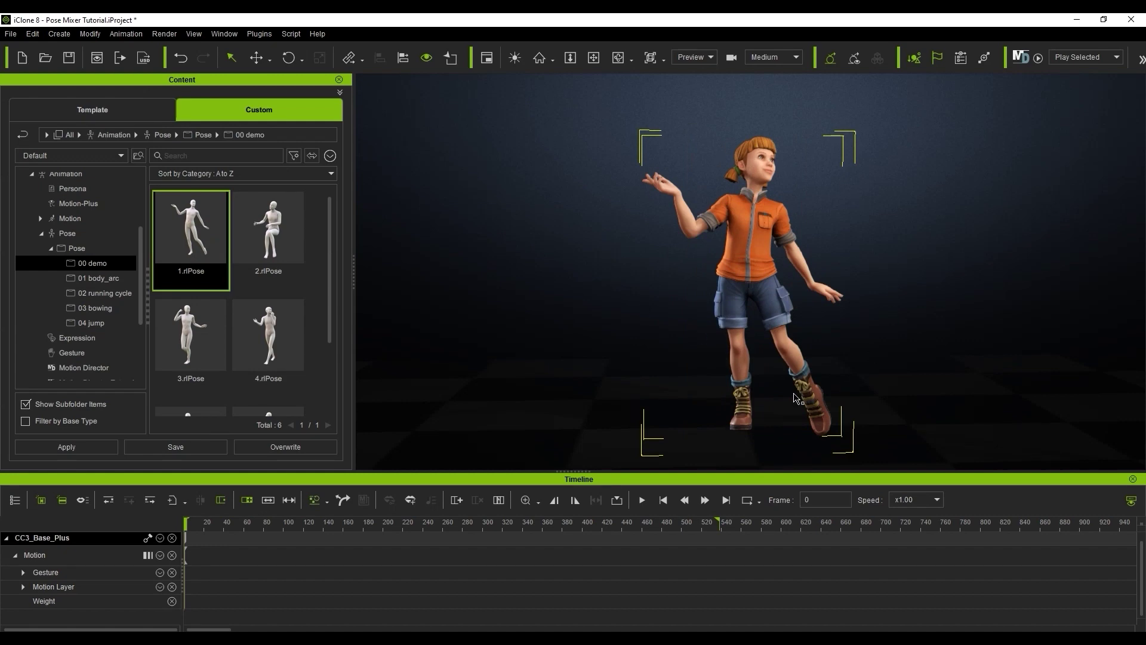
{"action": "left_click", "coordinate": [181, 58]}
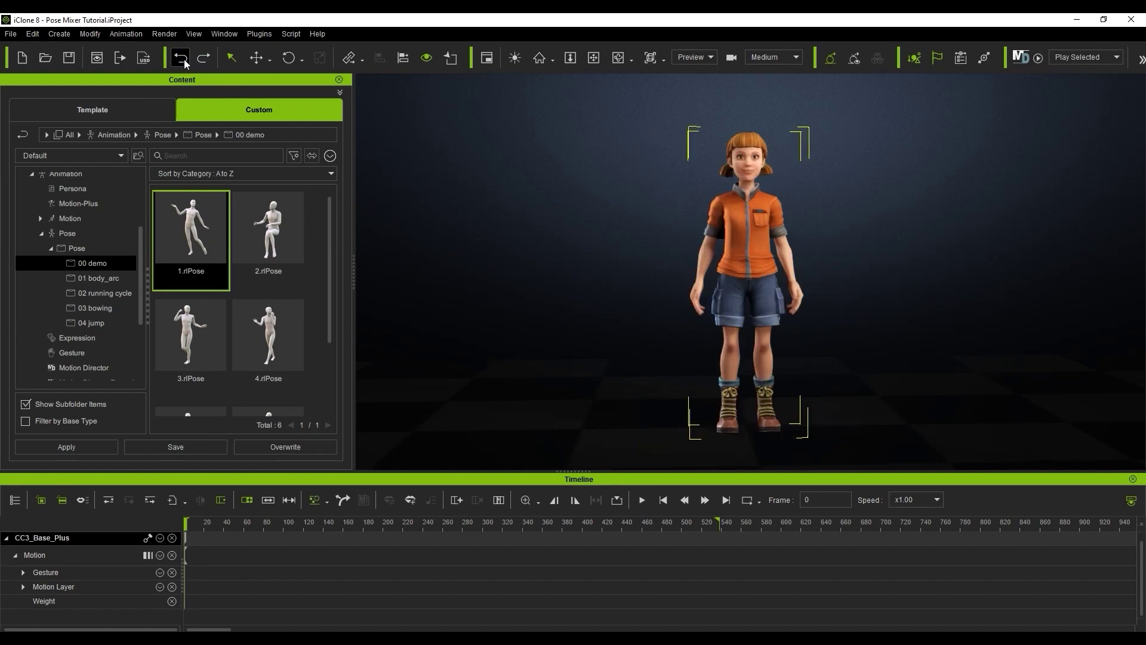
{"action": "left_click", "coordinate": [129, 39]}
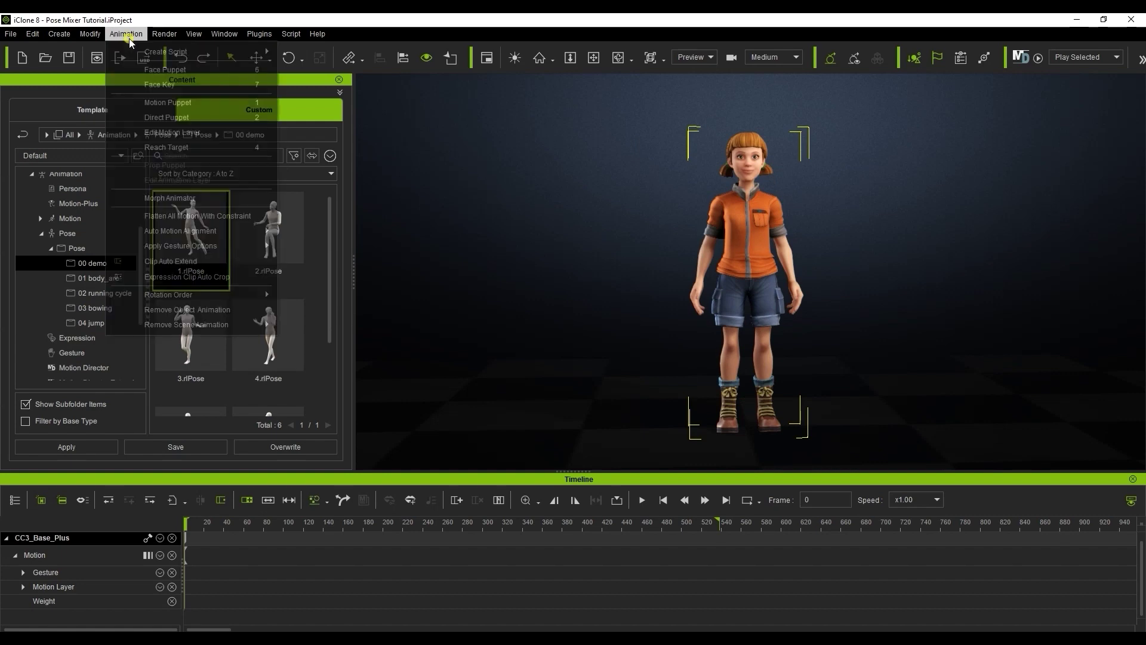
{"action": "left_click", "coordinate": [218, 133]}
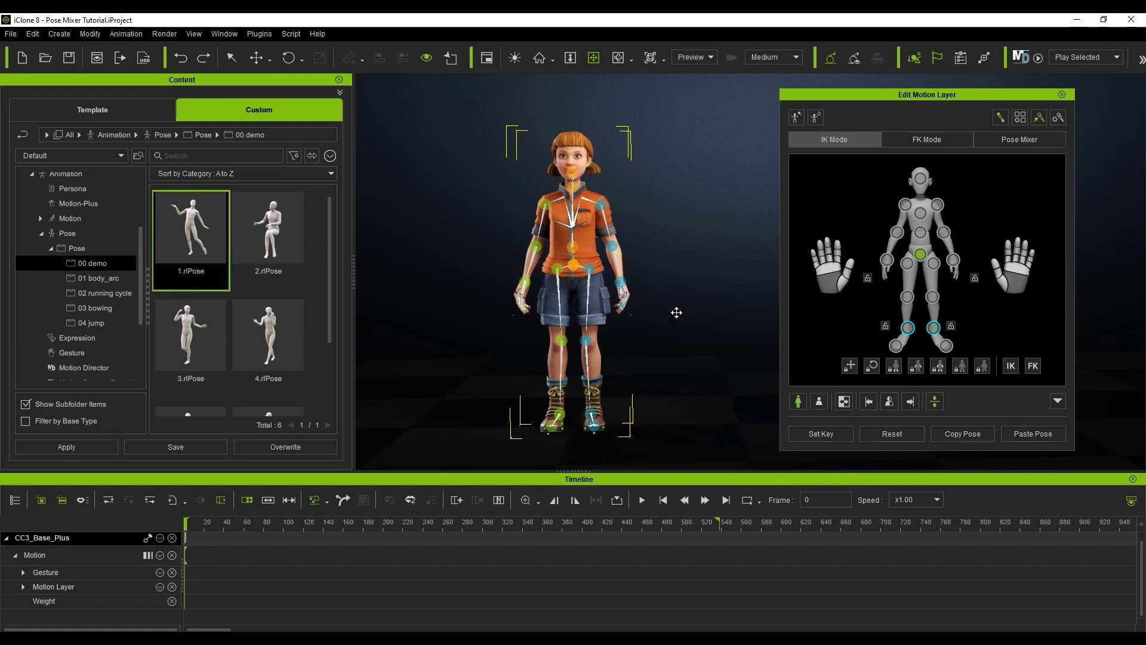
Step: Hide the bone lines, switch to body-part pose mixing, and test pose 1 on the full body
{"action": "left_click", "coordinate": [1037, 119]}
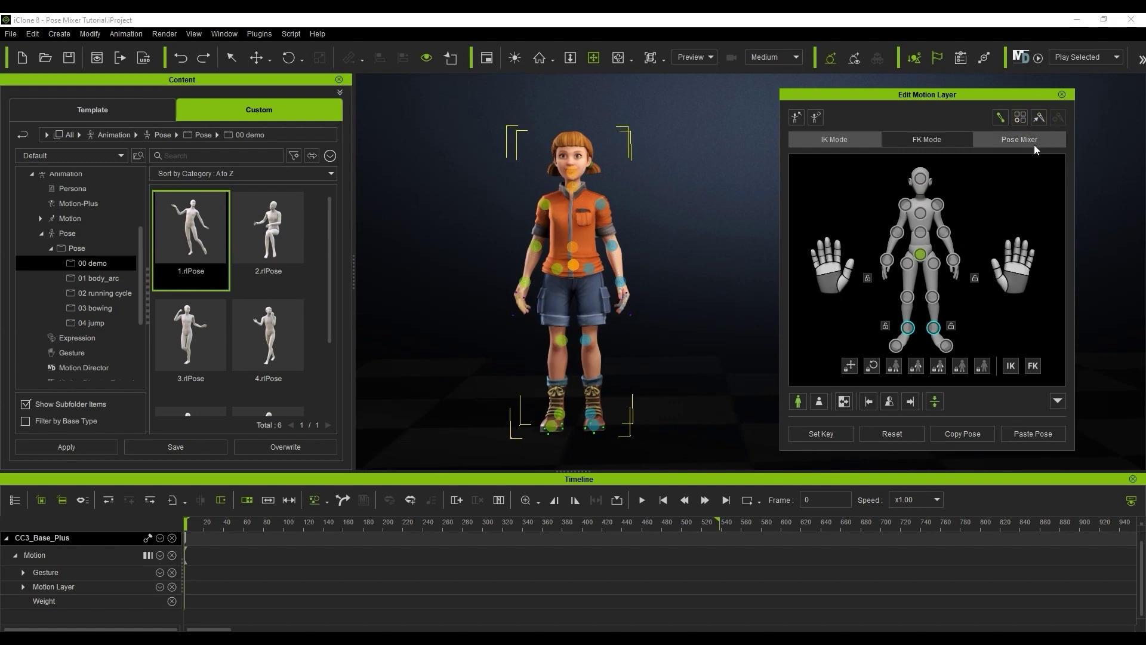
{"action": "left_click", "coordinate": [1044, 145]}
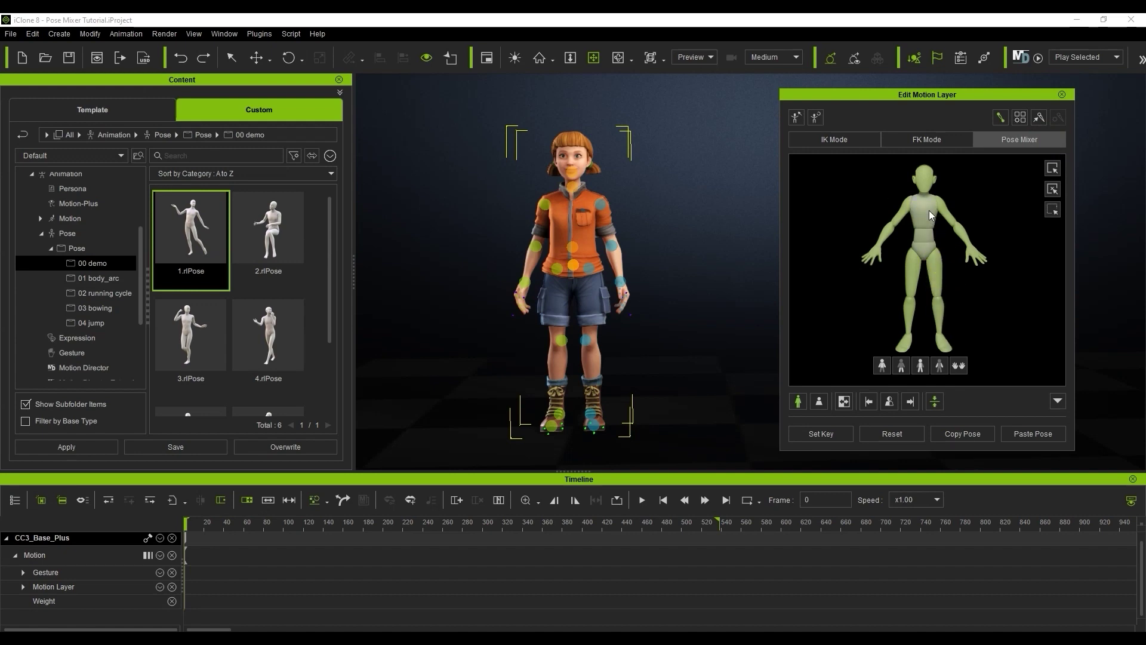
{"action": "left_click_drag", "start_coordinate": [201, 241], "coordinate": [587, 247]}
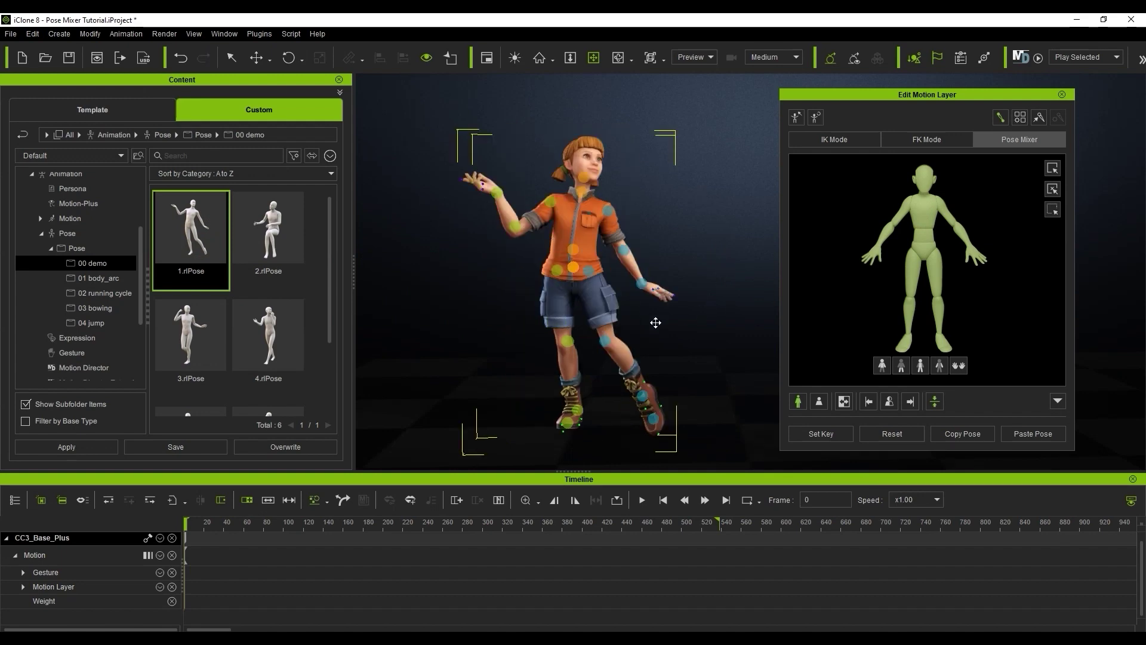
{"action": "left_click", "coordinate": [181, 57]}
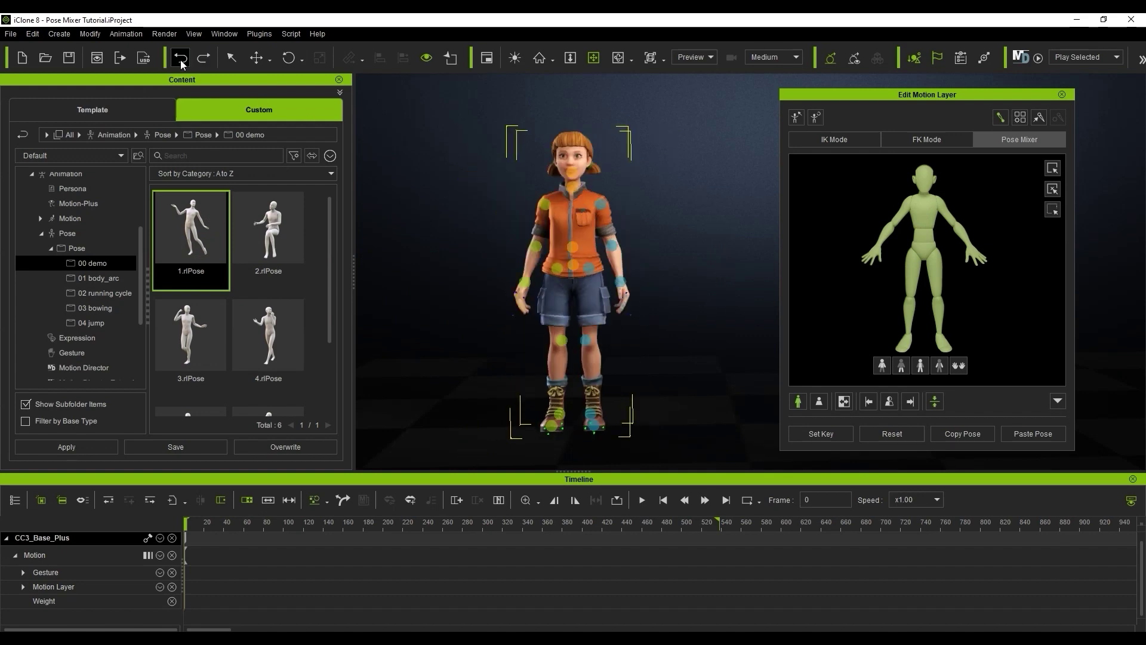
Step: Deselect torso, hips and legs, then apply 1.rlPose to the head and arms only
{"action": "left_click", "coordinate": [923, 238]}
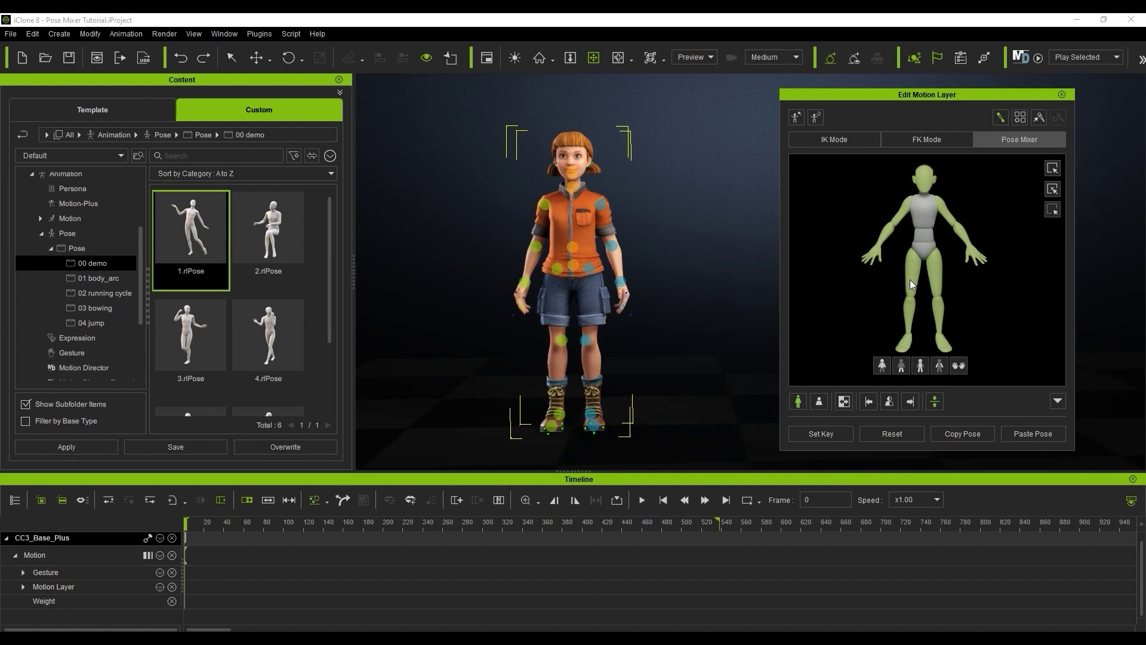
{"action": "left_click", "coordinate": [910, 279]}
{"action": "left_click", "coordinate": [933, 278]}
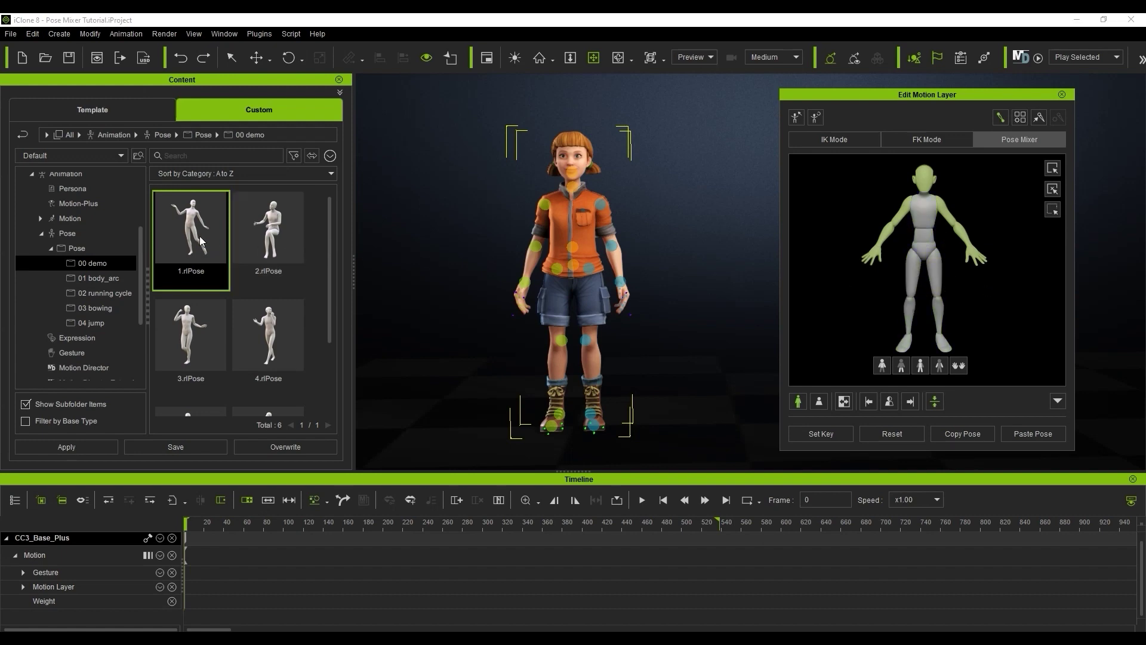
{"action": "left_click_drag", "start_coordinate": [202, 241], "coordinate": [503, 257]}
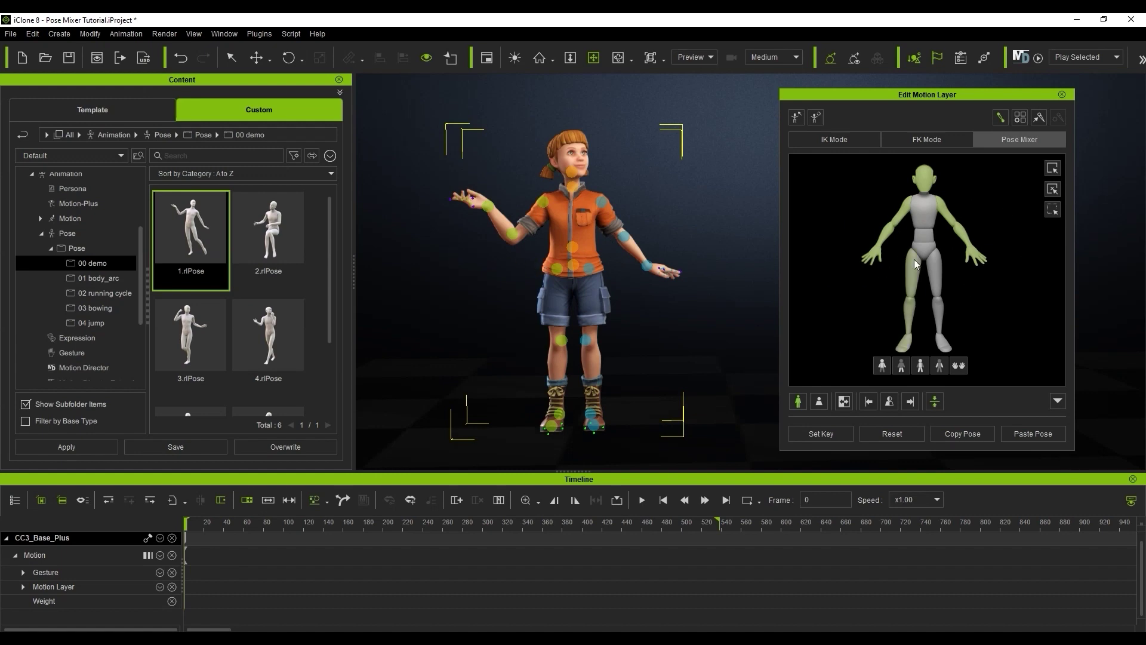
Step: Apply 4.rlPose's lifted-leg stance to the lower body only
{"action": "left_click", "coordinate": [901, 365]}
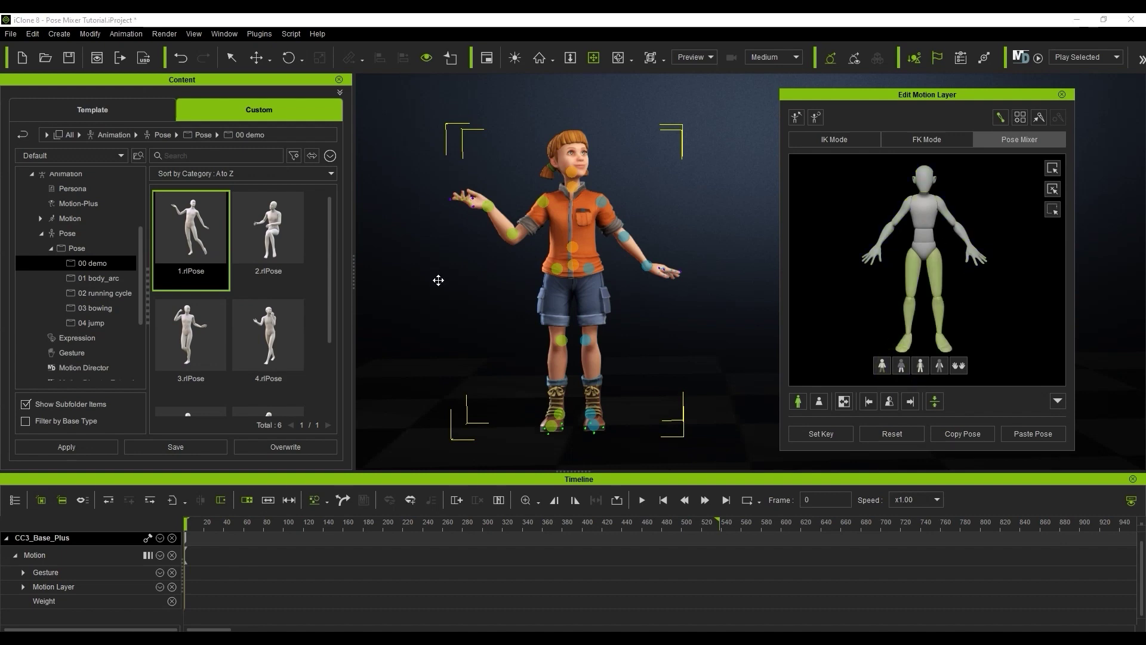
{"action": "left_click_drag", "start_coordinate": [330, 257], "coordinate": [326, 301]}
{"action": "left_click_drag", "start_coordinate": [281, 271], "coordinate": [564, 283]}
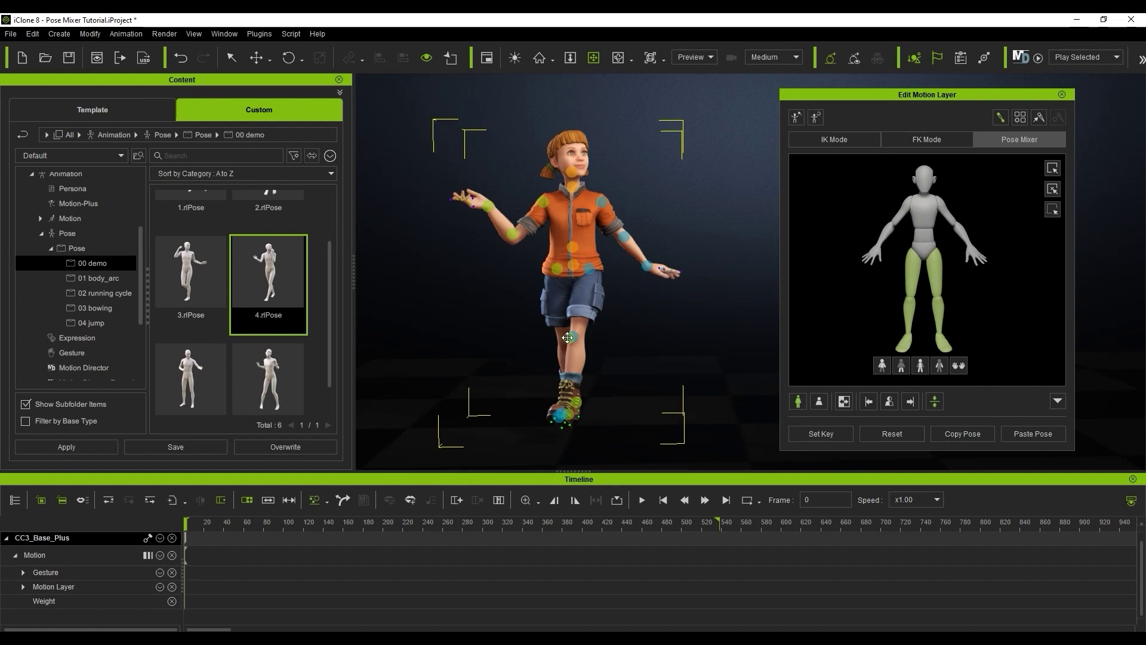
Step: Re-enable Full Body and put the whole character into the seated 2.rlPose
{"action": "left_click", "coordinate": [920, 365]}
{"action": "scroll", "coordinate": [334, 250], "scroll_direction": "up", "scroll_amount": 2}
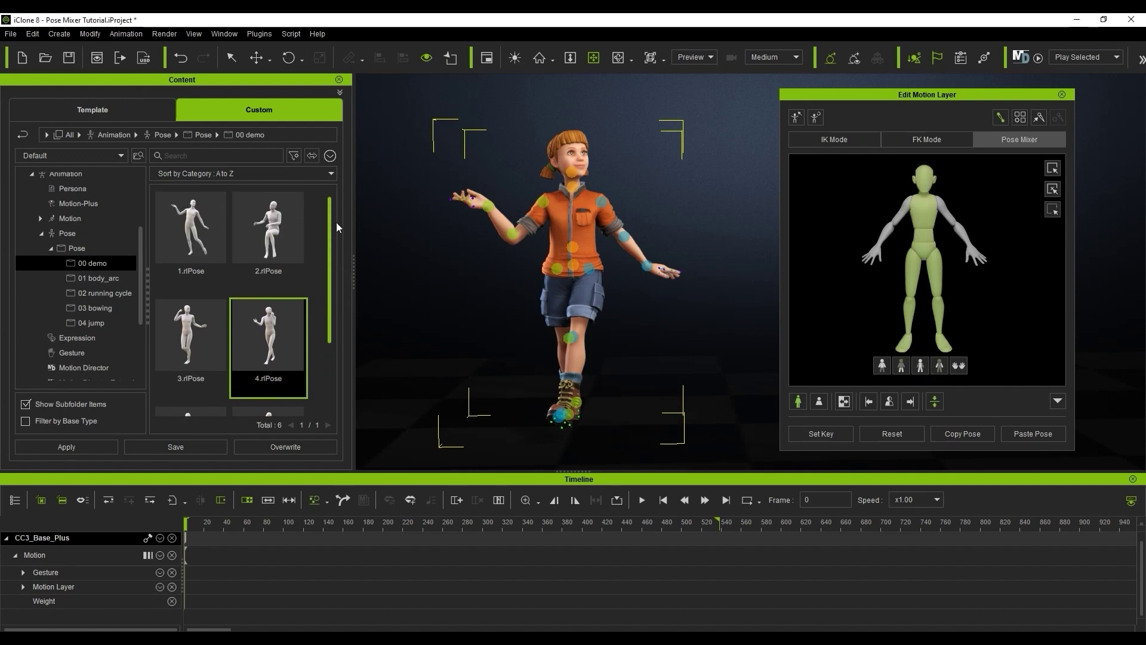
{"action": "left_click_drag", "start_coordinate": [269, 233], "coordinate": [670, 328]}
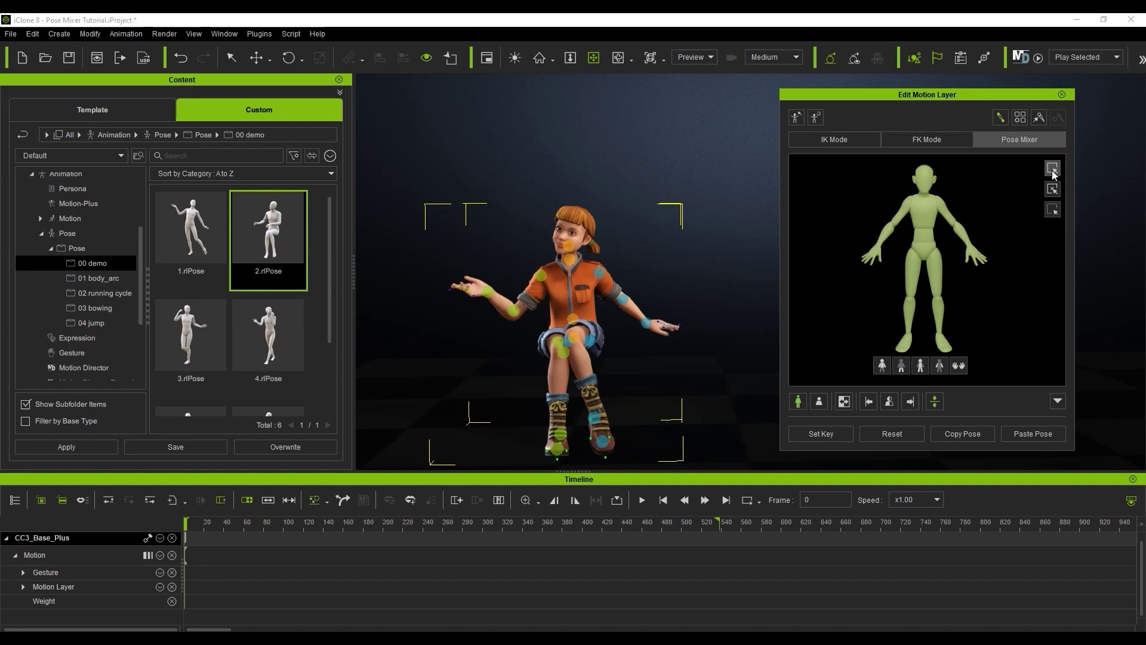
Step: Apply 3.rlPose, then 5.rlPose without the torso, and mirror the arms left to right
{"action": "left_click_drag", "start_coordinate": [196, 303], "coordinate": [590, 286]}
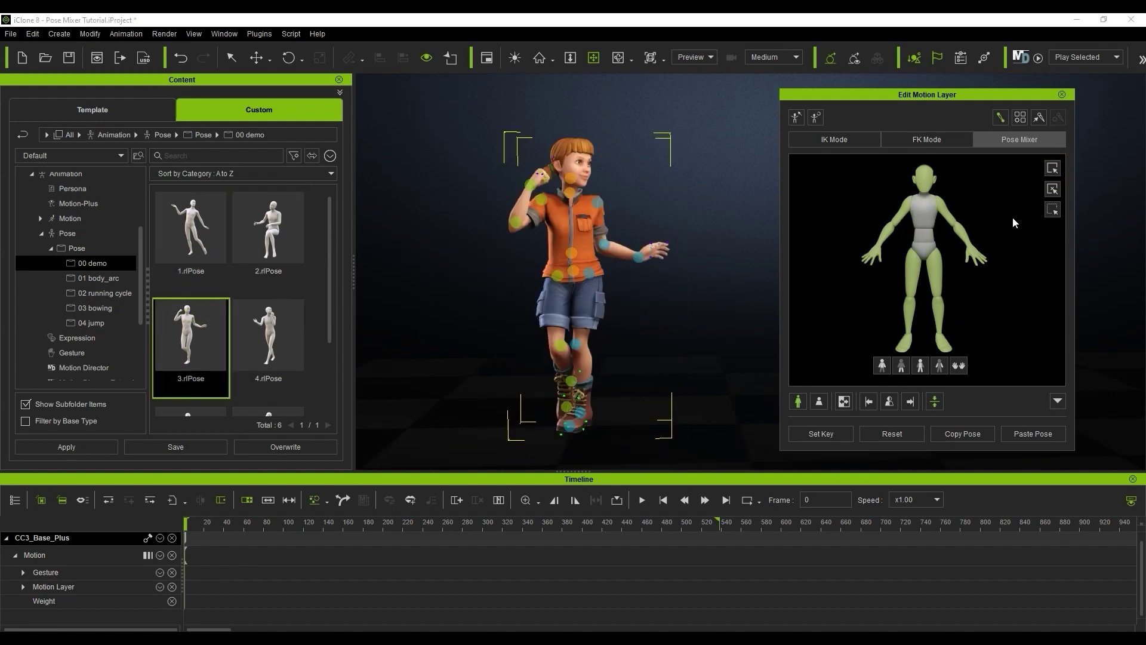
{"action": "left_click", "coordinate": [1052, 210]}
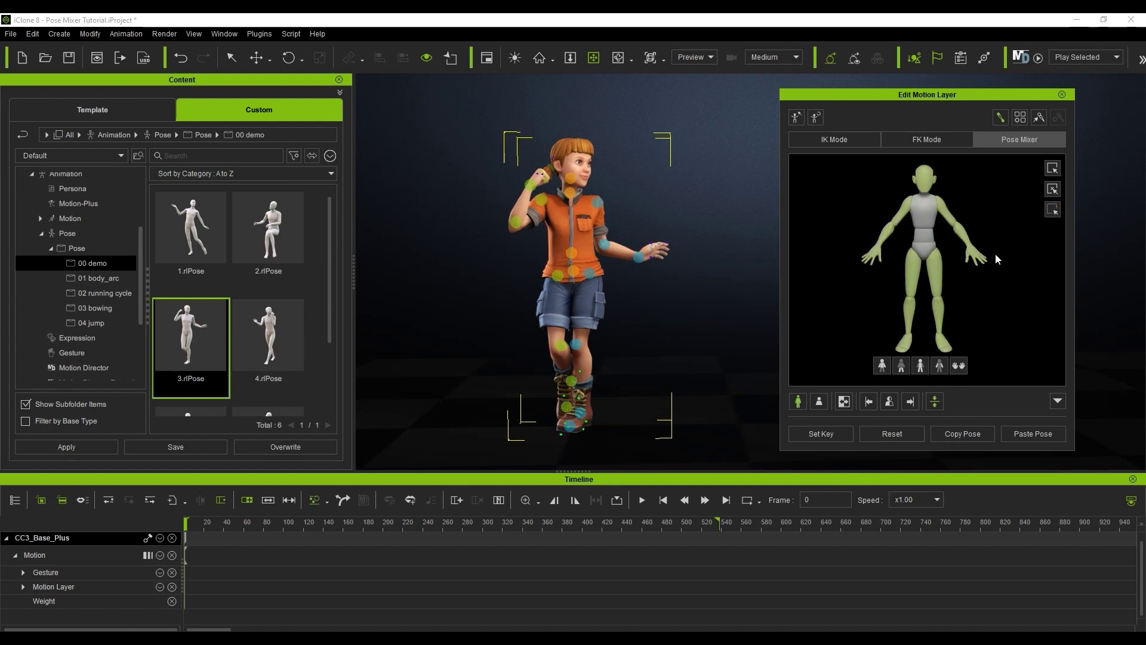
{"action": "left_click_drag", "start_coordinate": [329, 302], "coordinate": [327, 370]}
{"action": "left_click_drag", "start_coordinate": [194, 353], "coordinate": [568, 266]}
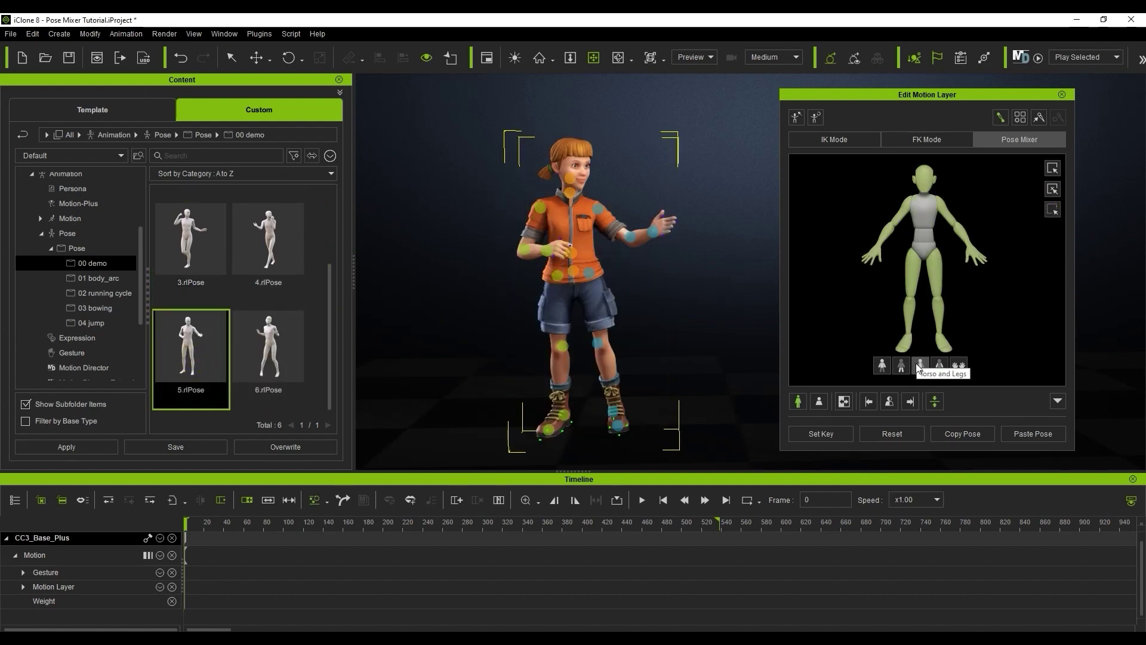
{"action": "left_click", "coordinate": [958, 366]}
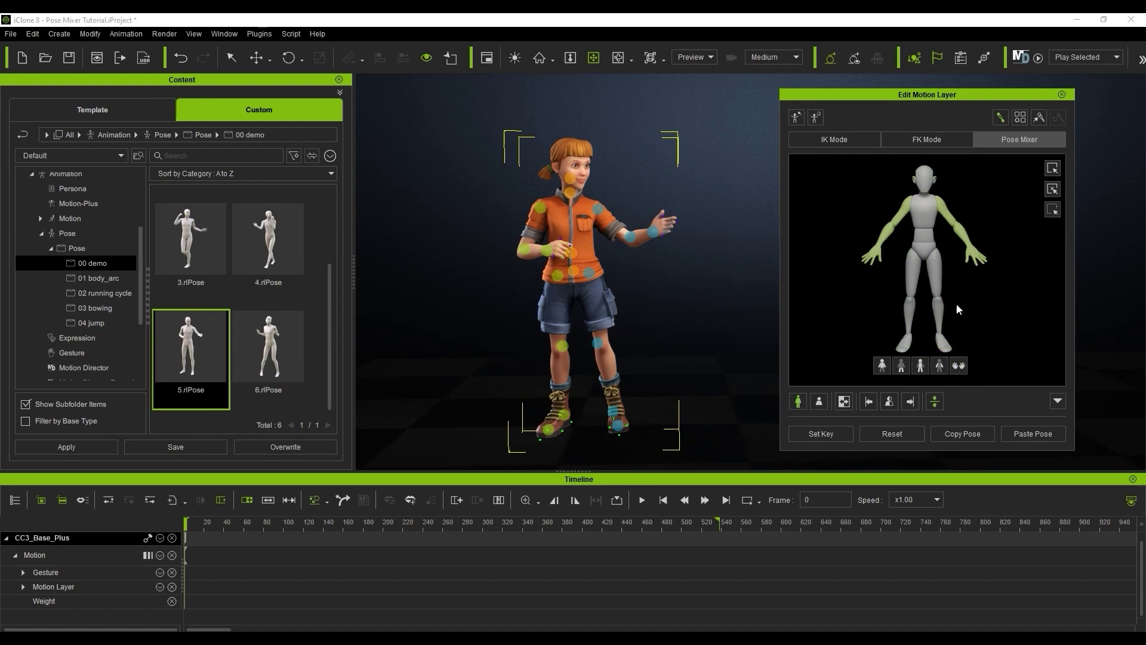
{"action": "left_click", "coordinate": [869, 402]}
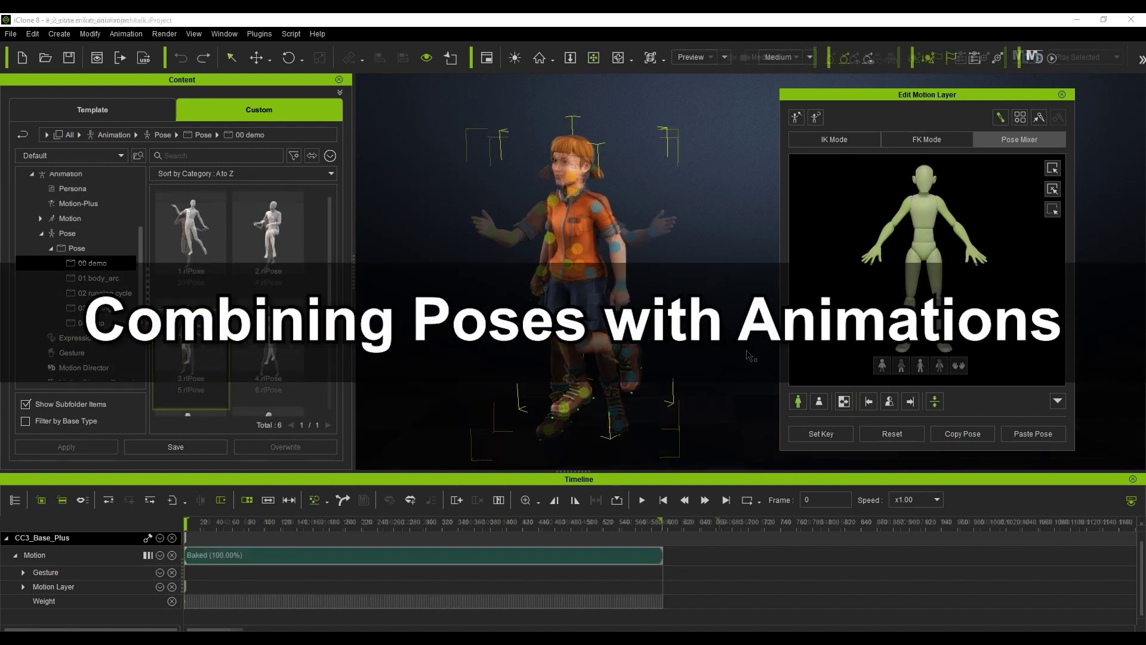
Step: Preview the walk, then layer pose 1's arms over it using the arms-only mask
{"action": "left_click", "coordinate": [642, 500]}
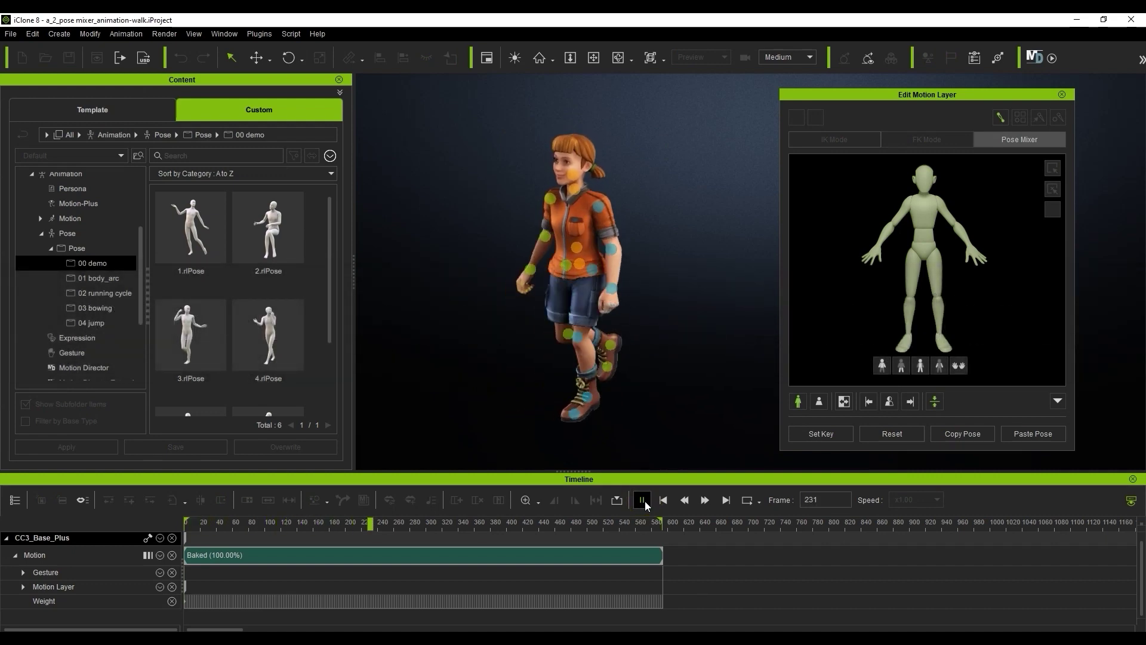
{"action": "left_click", "coordinate": [643, 504]}
{"action": "left_click", "coordinate": [662, 505]}
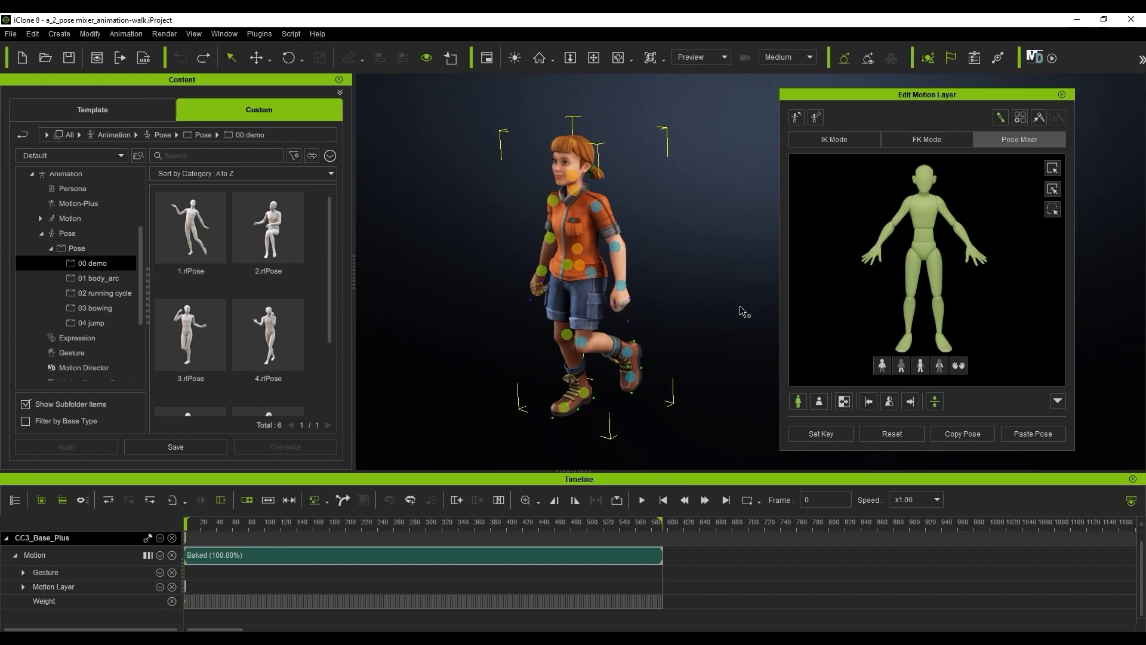
{"action": "left_click", "coordinate": [939, 367]}
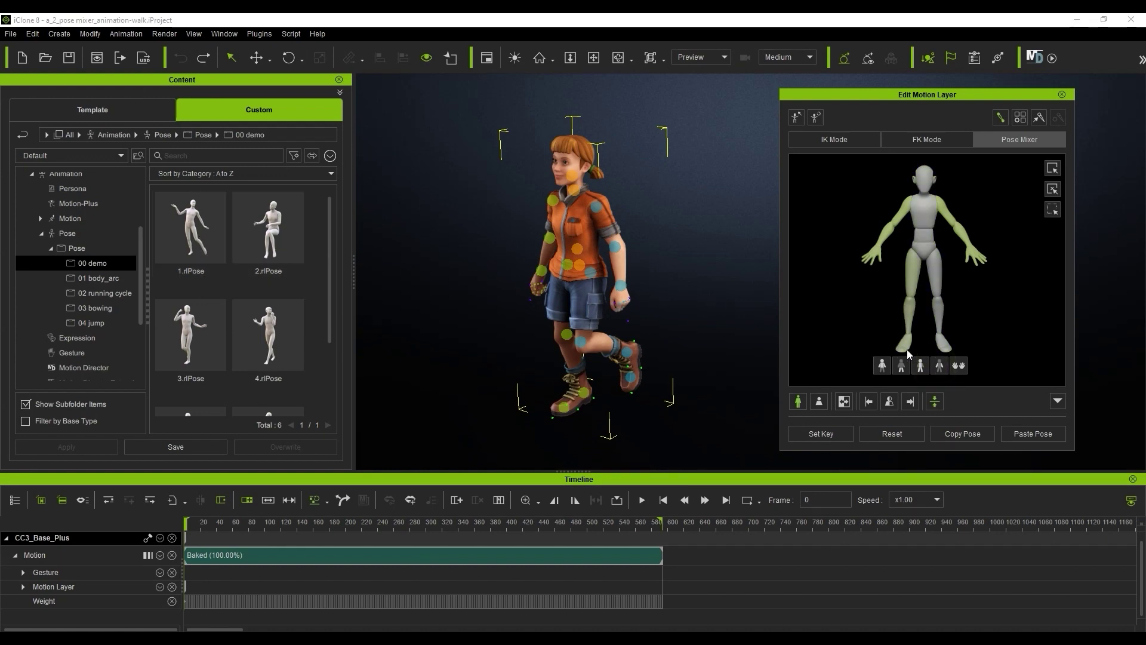
{"action": "left_click_drag", "start_coordinate": [217, 239], "coordinate": [569, 259]}
Step: Play to frame 218 and press Reset to key the original walk pose there
{"action": "left_click", "coordinate": [642, 499]}
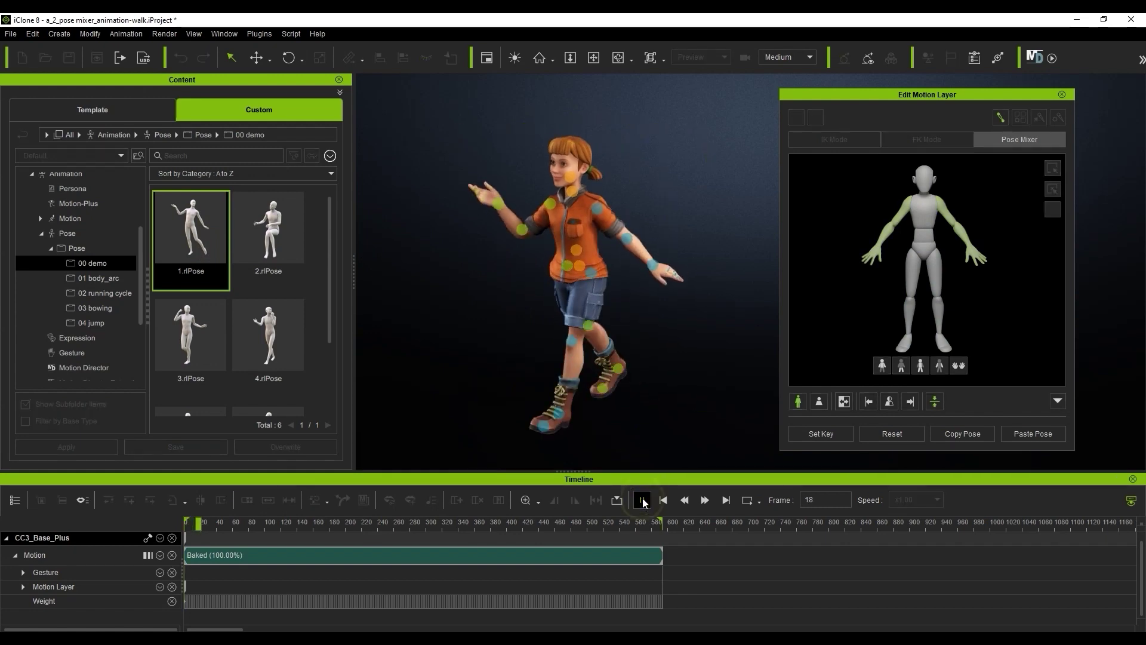
{"action": "left_click", "coordinate": [642, 500]}
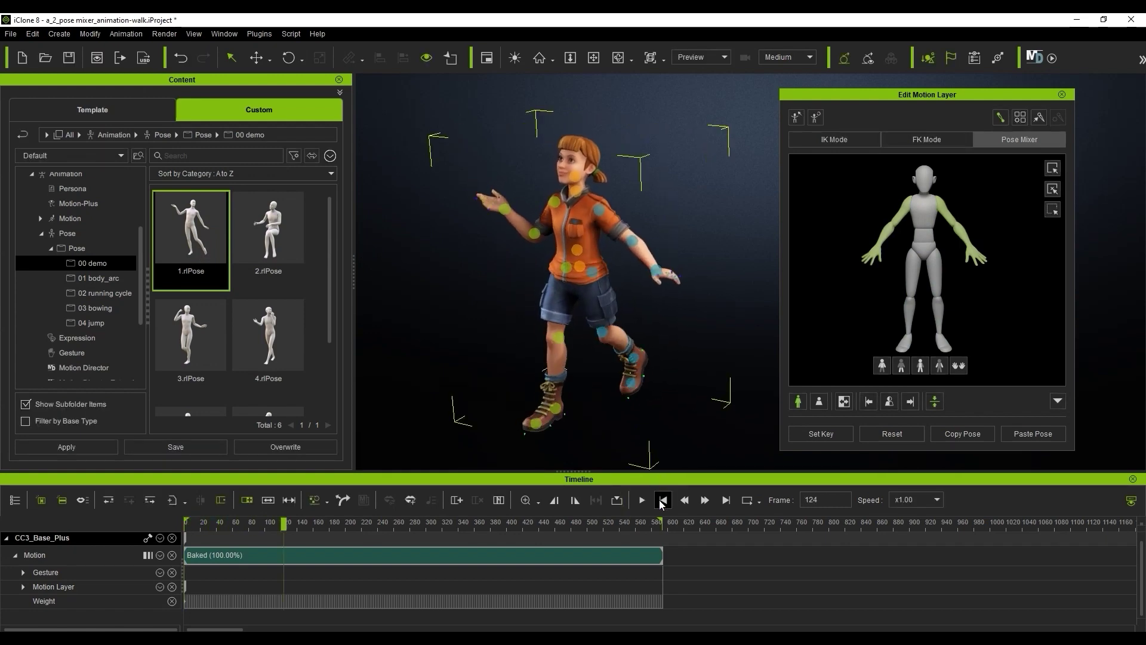
{"action": "left_click", "coordinate": [662, 501]}
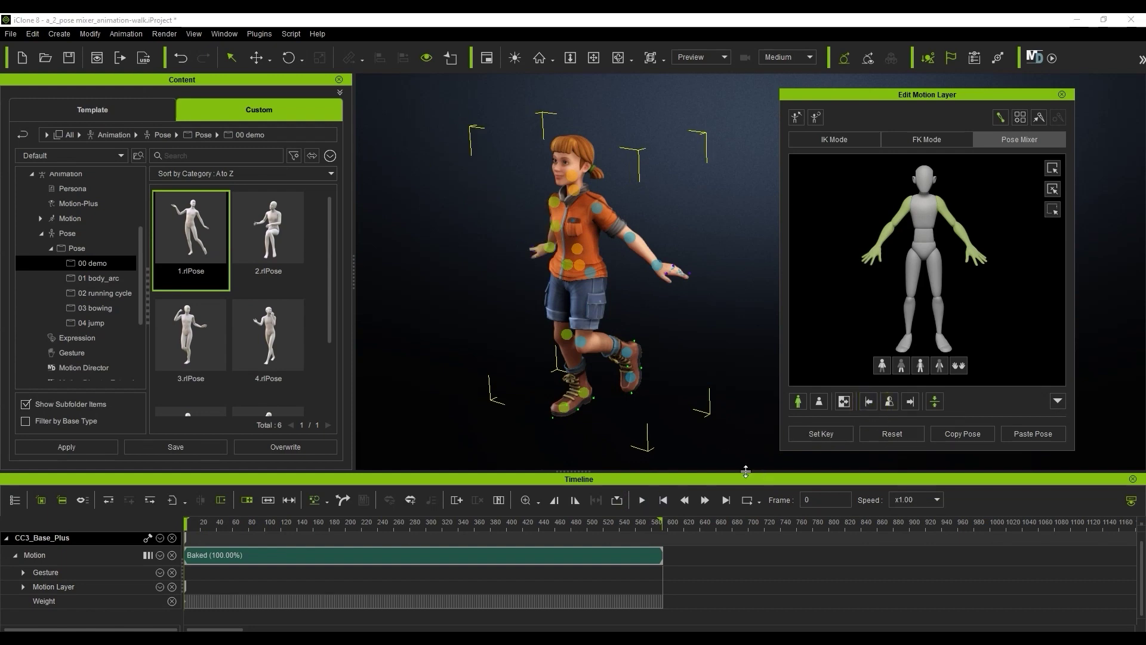
{"action": "left_click", "coordinate": [642, 500]}
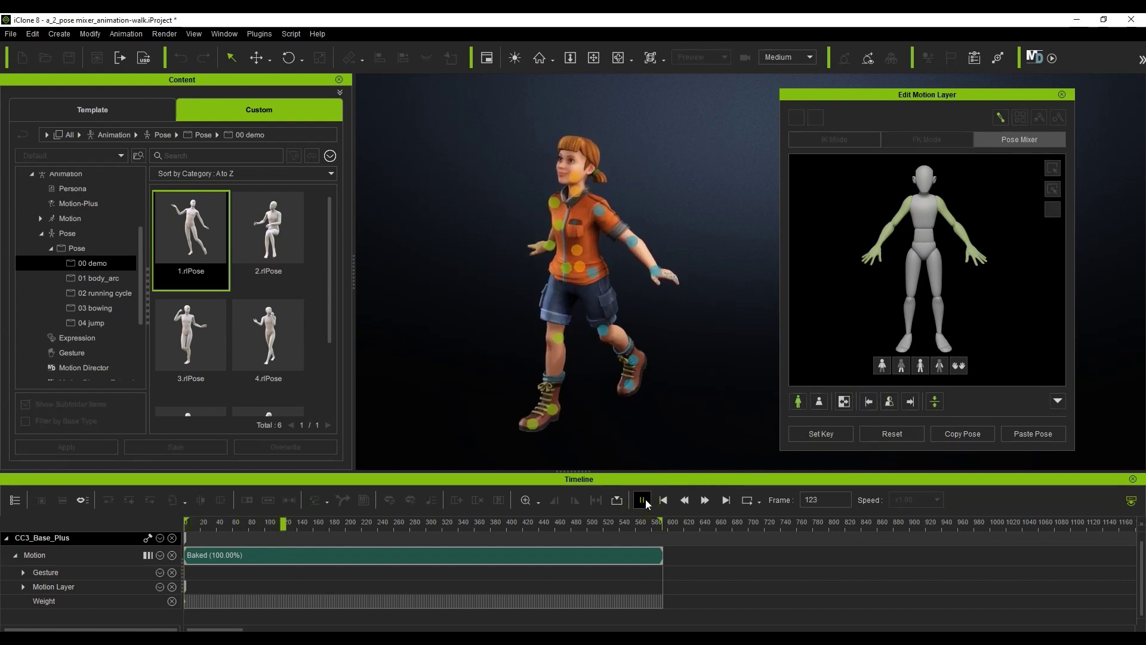
{"action": "left_click", "coordinate": [643, 501]}
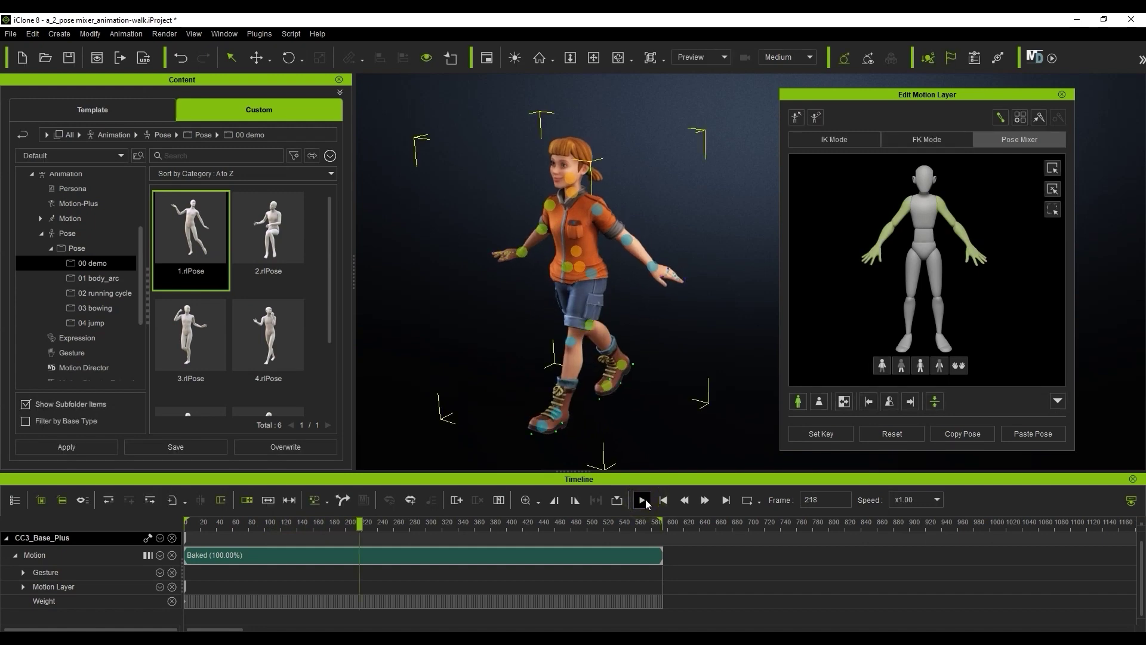
{"action": "left_click", "coordinate": [892, 434]}
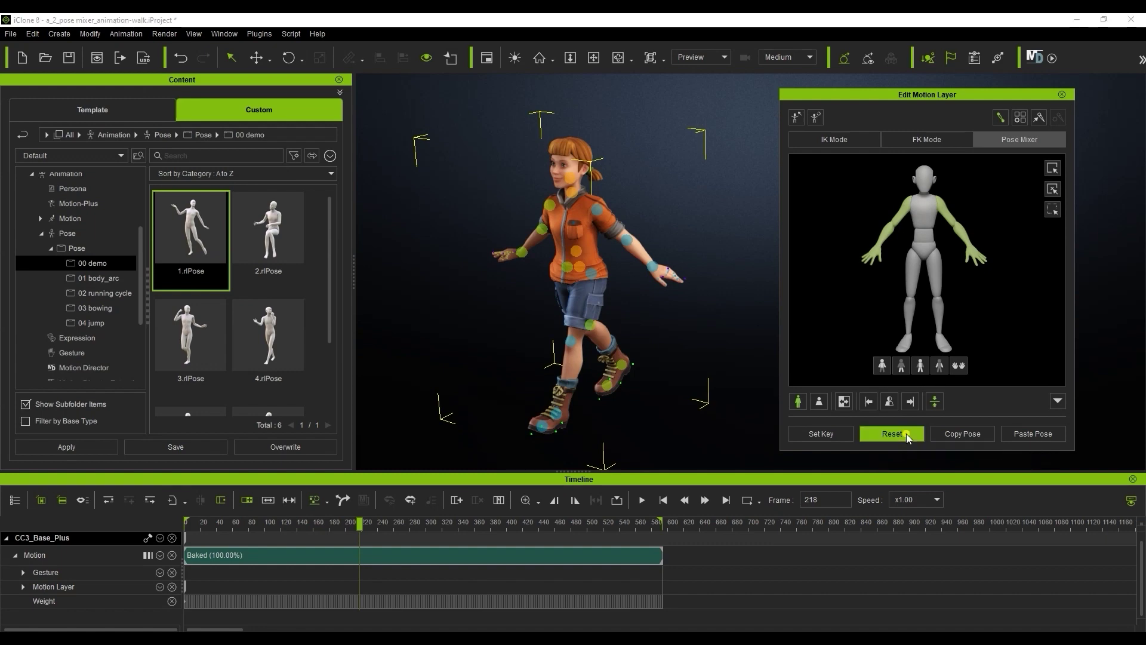
Step: Replay to check the blend back into the walk, then select the frame-218 Motion Layer key
{"action": "left_click", "coordinate": [642, 500]}
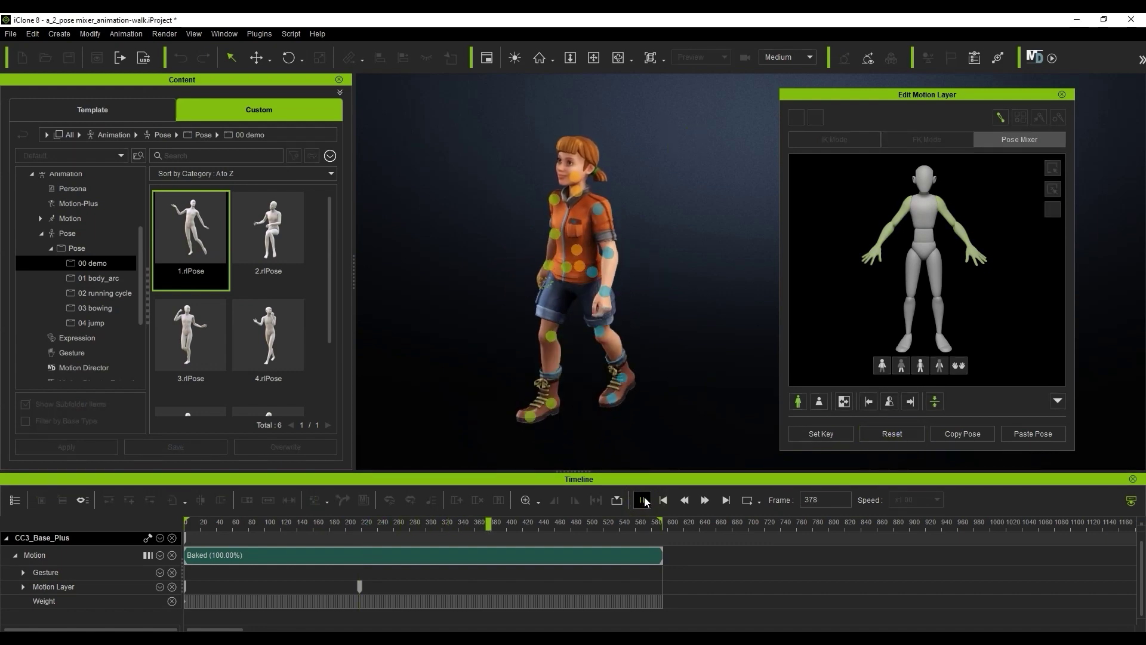
{"action": "left_click", "coordinate": [643, 501]}
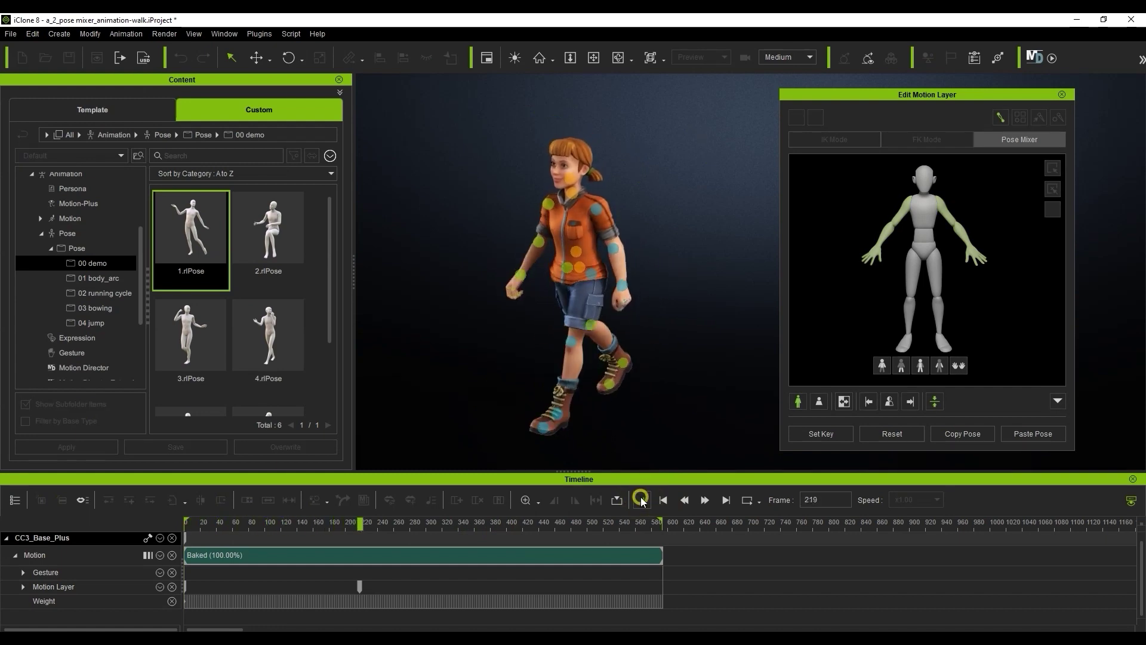
{"action": "left_click", "coordinate": [642, 500]}
{"action": "left_click", "coordinate": [360, 587]}
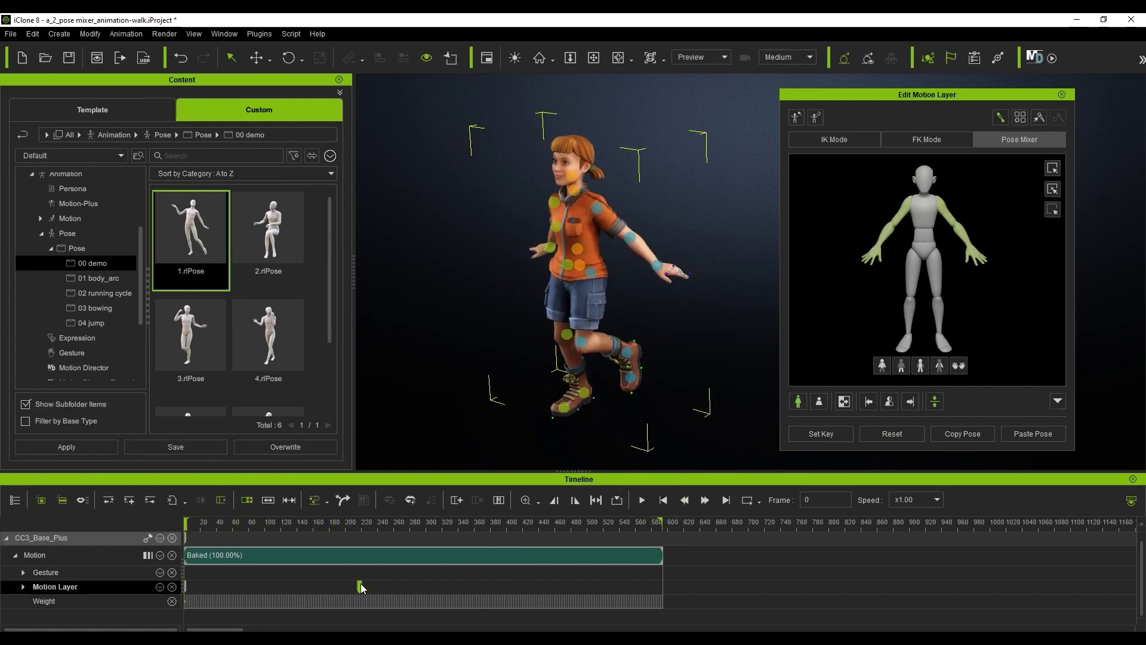
Step: Preview Damping, then set the frame-218 key's transition curve to Pause and Move at strength 50
{"action": "left_click_drag", "start_coordinate": [353, 525], "coordinate": [360, 526]}
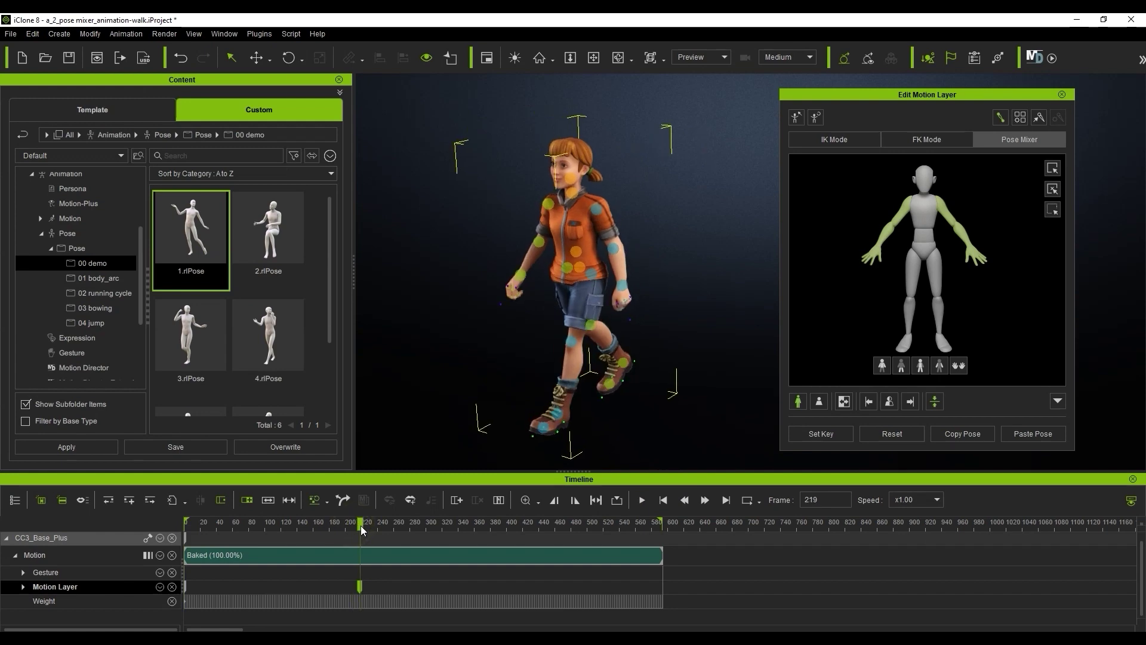
{"action": "right_click", "coordinate": [357, 583]}
{"action": "left_click", "coordinate": [456, 543]}
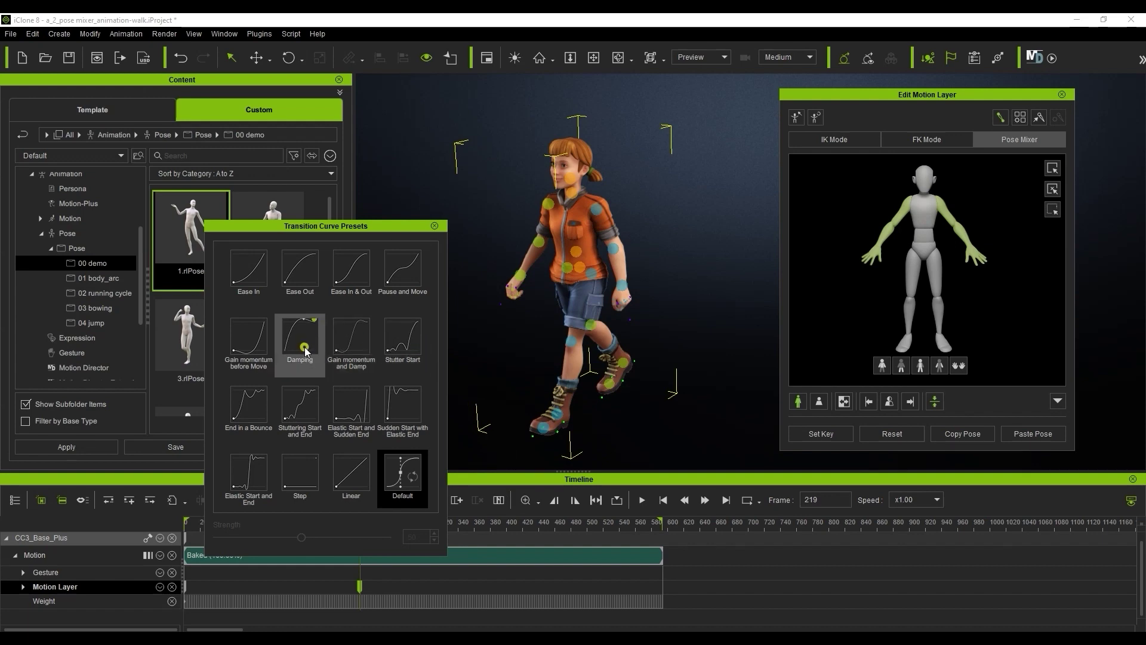
{"action": "key", "text": "space"}
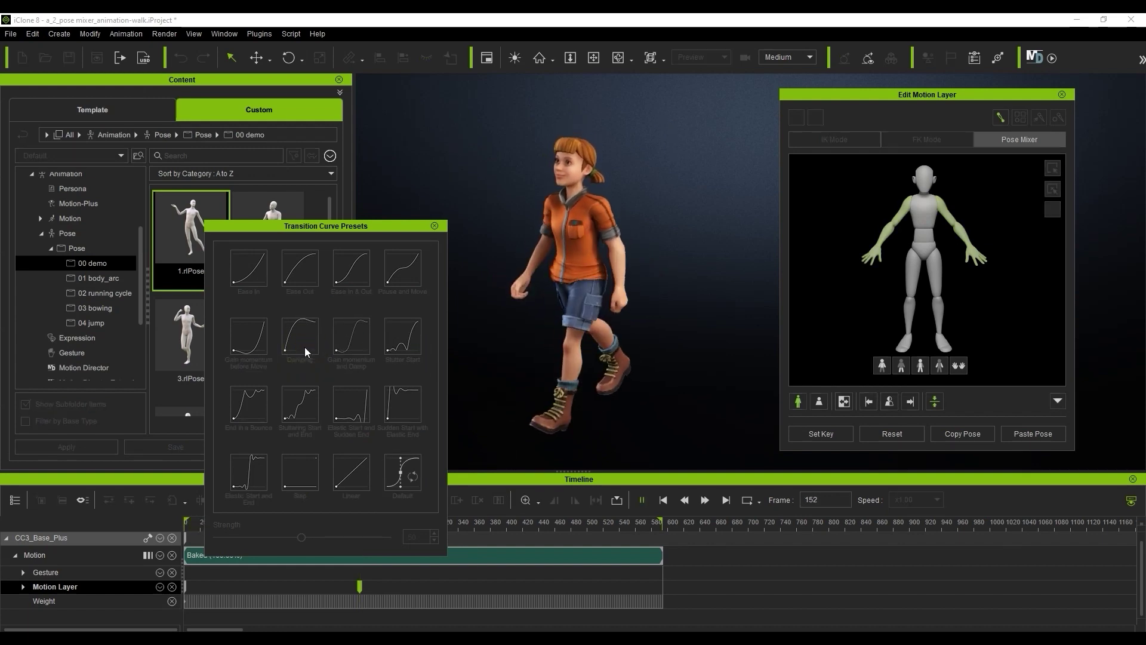
{"action": "key", "text": "space"}
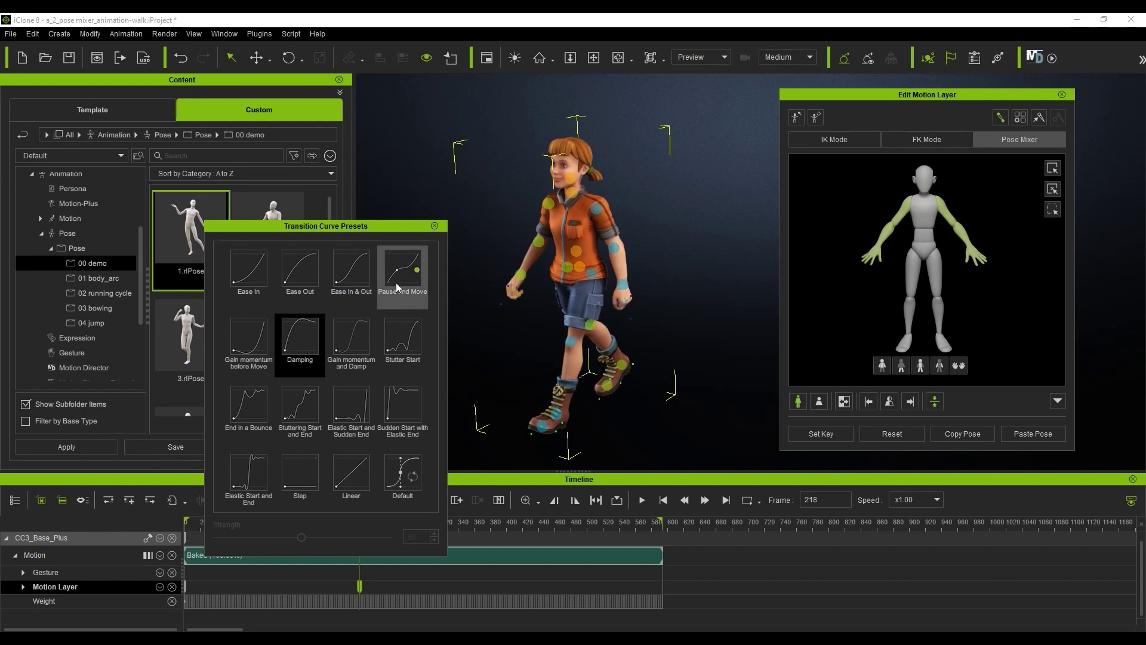
{"action": "key", "text": "space"}
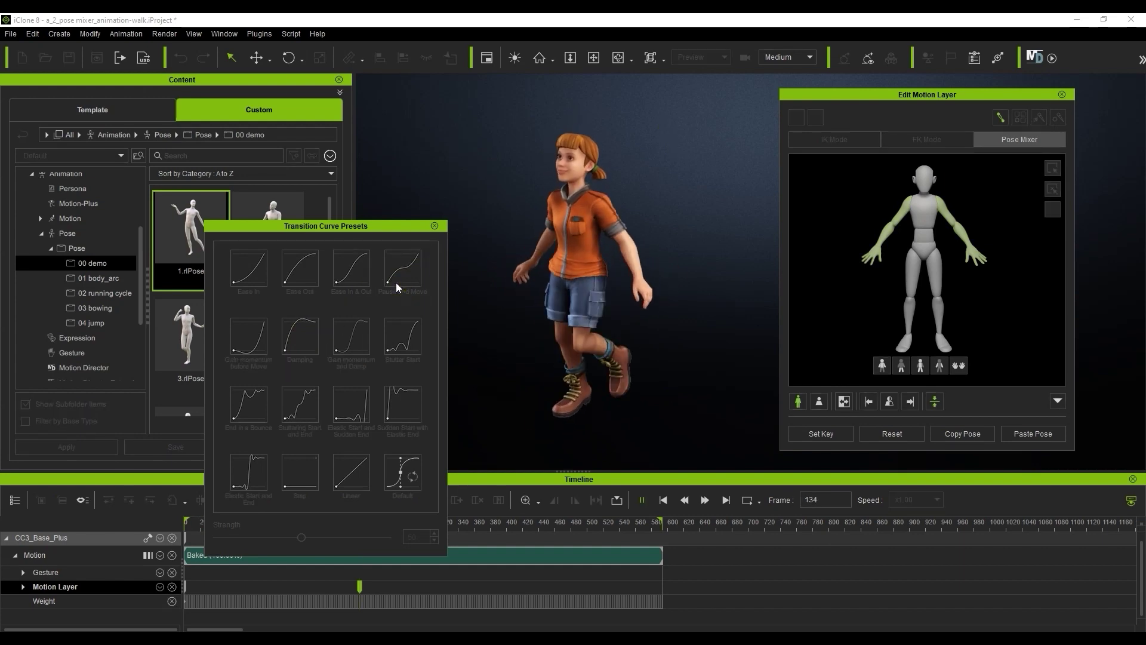
{"action": "key", "text": "space"}
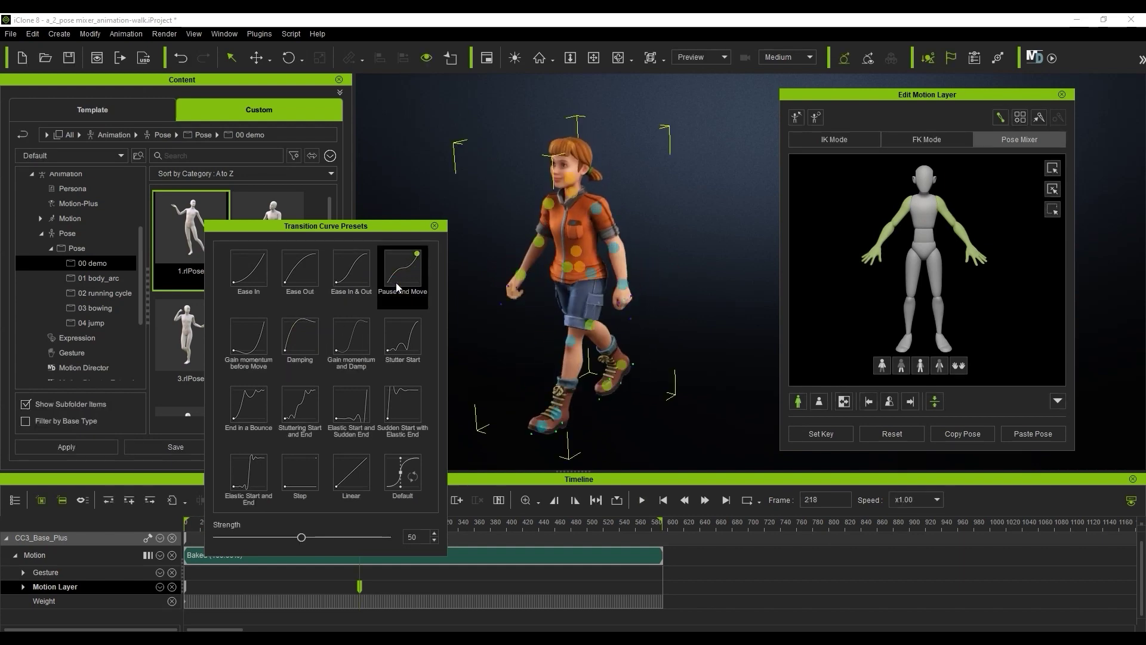
Step: Close the curve presets and preview the gesturing character's animation
{"action": "left_click", "coordinate": [435, 226]}
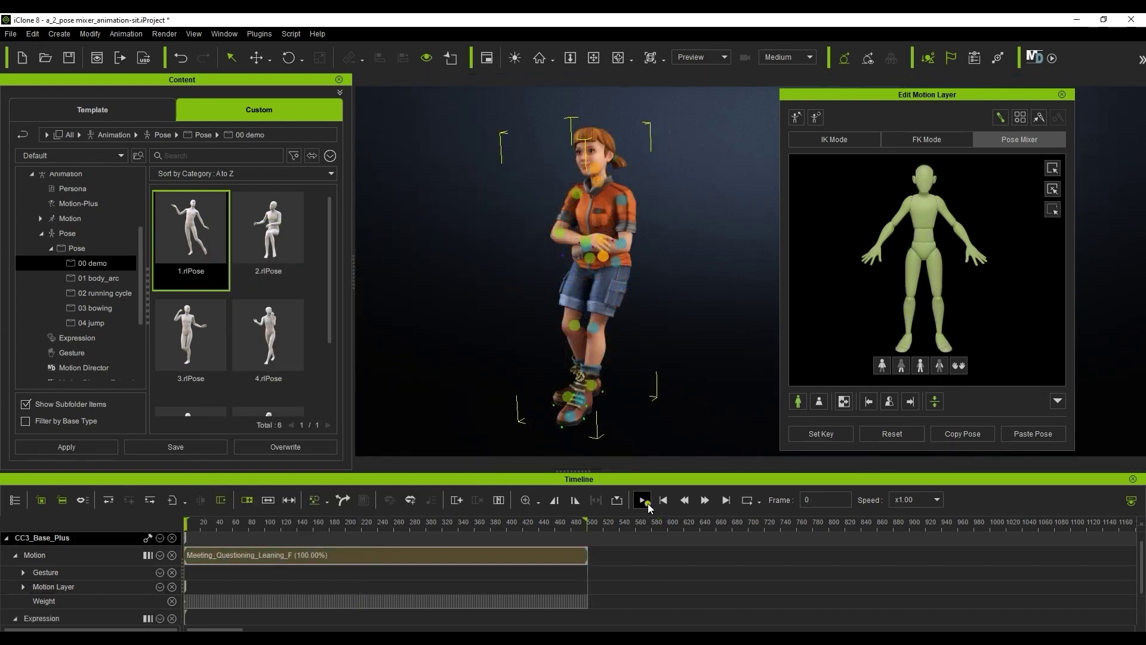
{"action": "left_click", "coordinate": [645, 504]}
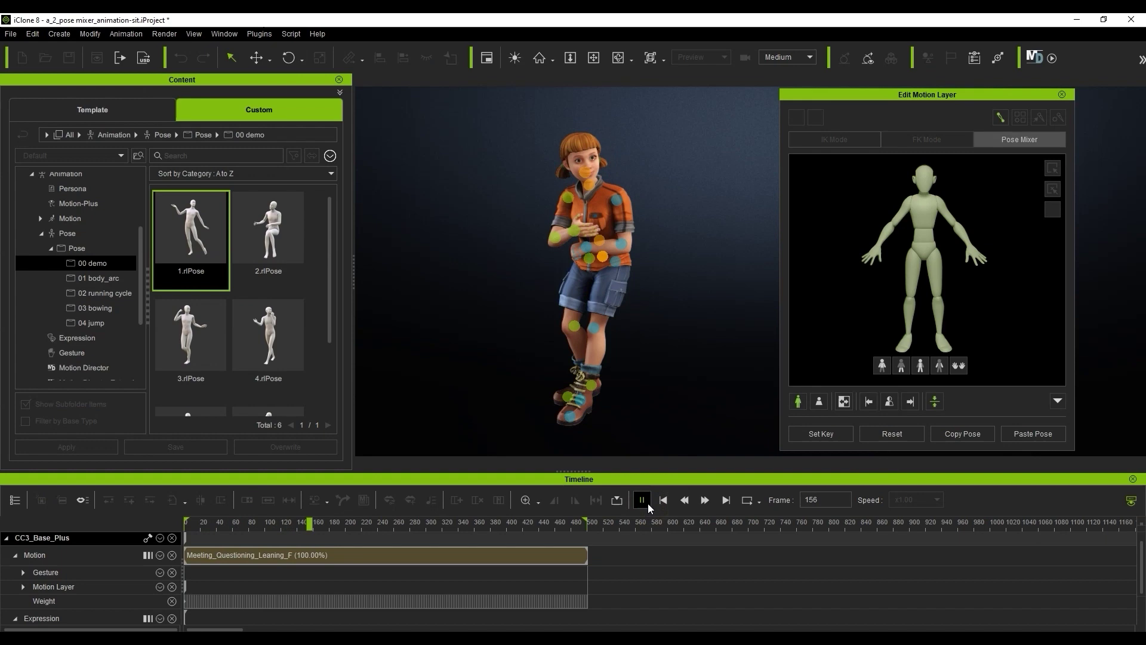
{"action": "left_click", "coordinate": [643, 501]}
{"action": "left_click", "coordinate": [663, 500]}
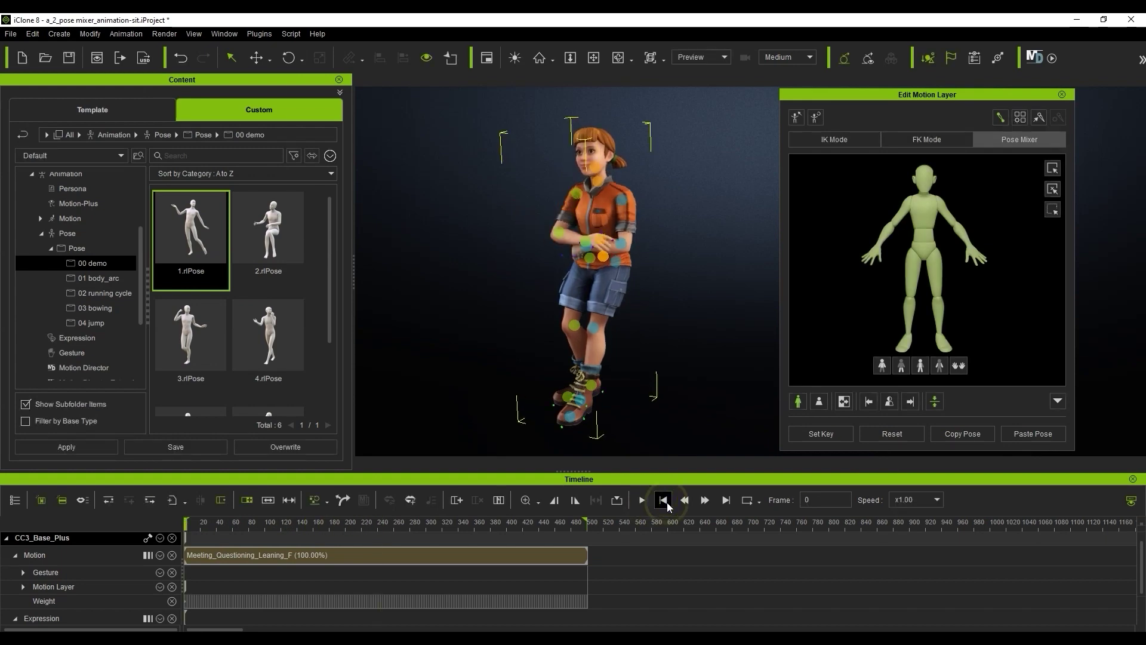
Step: Apply the seated 2.rlPose to the legs, then reapply it with the torso included
{"action": "left_click", "coordinate": [903, 365]}
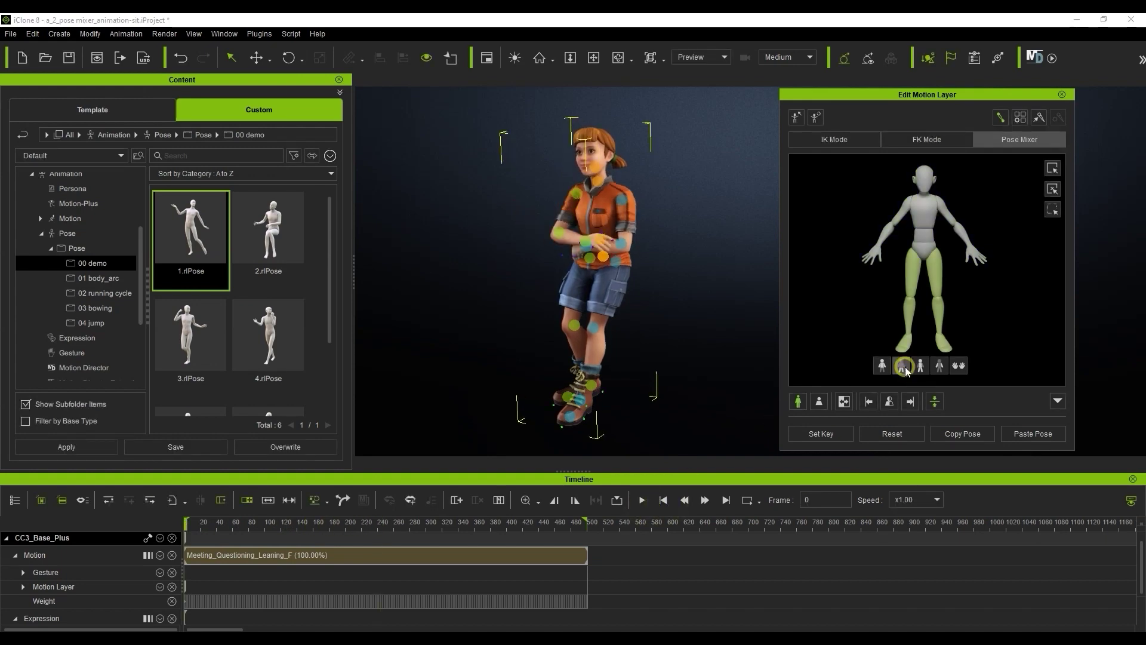
{"action": "left_click_drag", "start_coordinate": [269, 233], "coordinate": [633, 286]}
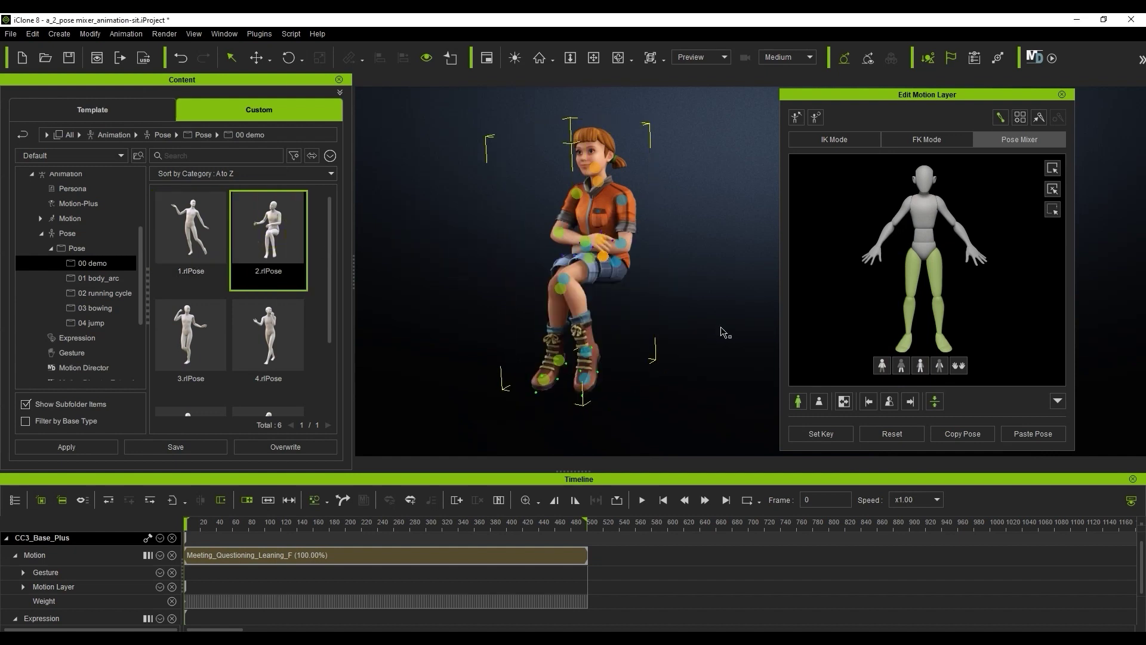
{"action": "left_click", "coordinate": [649, 505]}
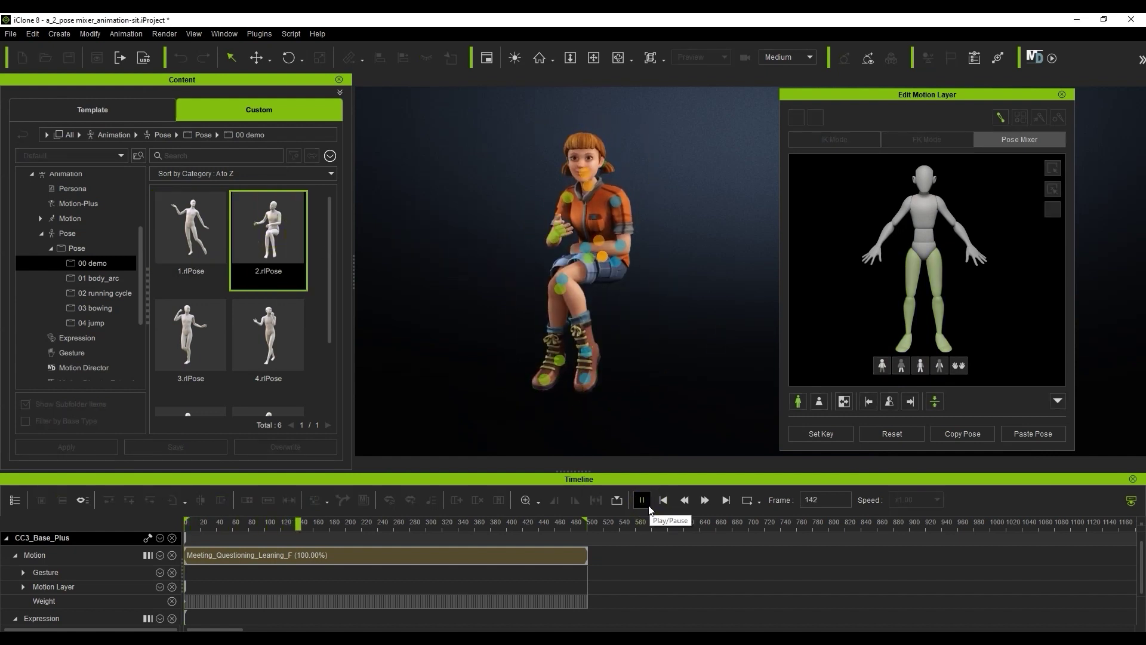
{"action": "left_click", "coordinate": [649, 505]}
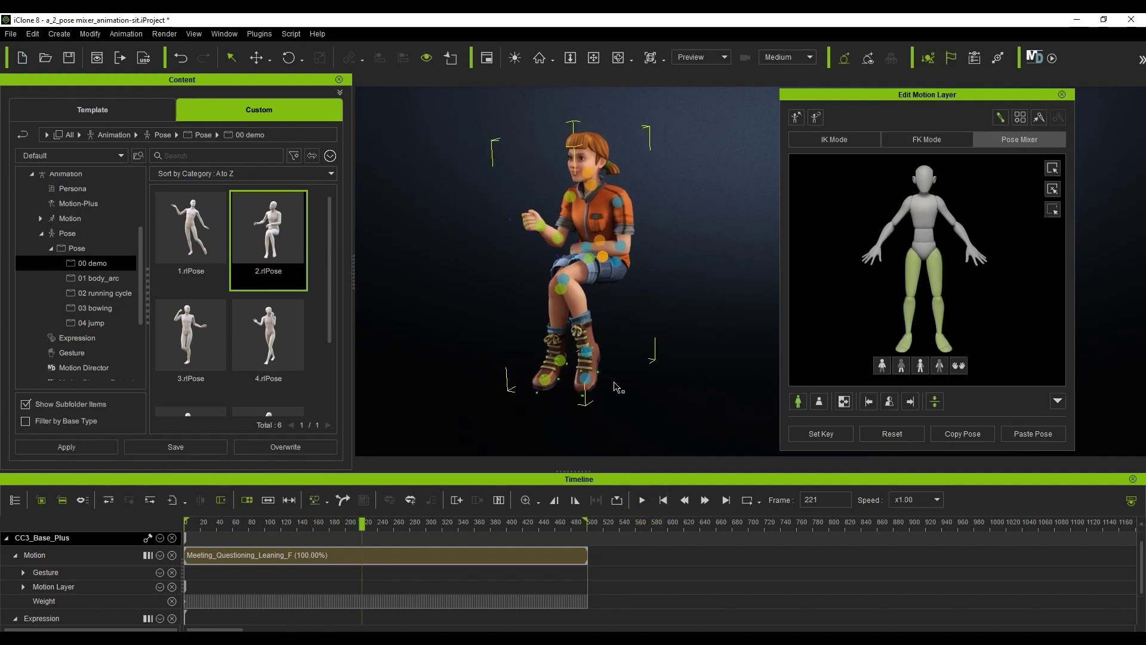
{"action": "left_click", "coordinate": [663, 500]}
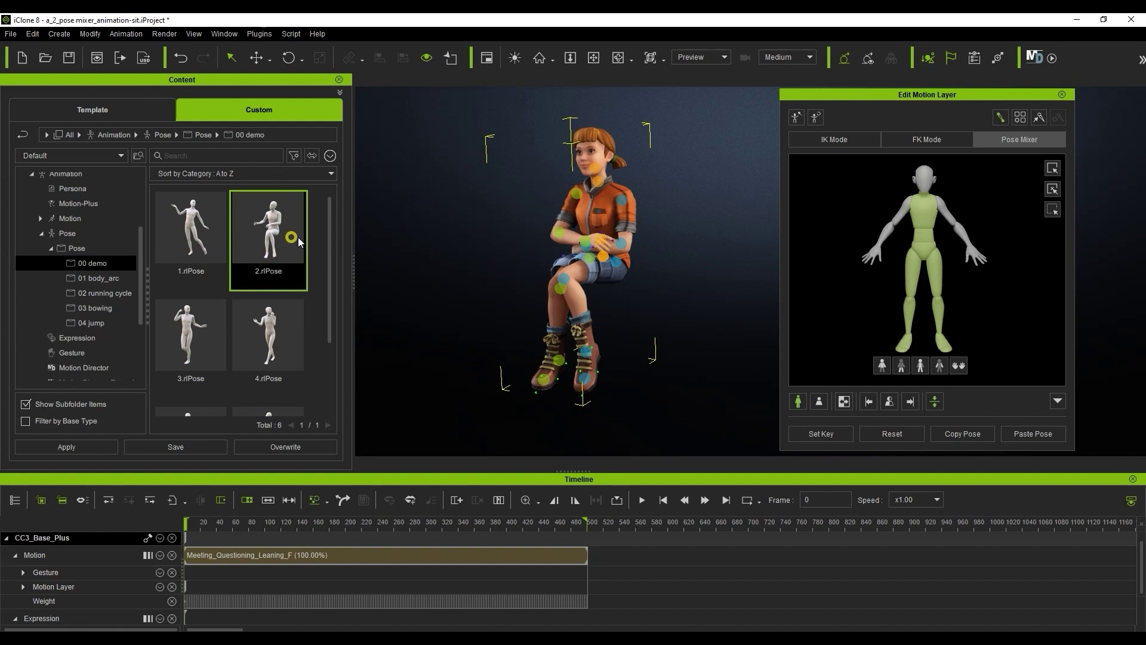
{"action": "left_click_drag", "start_coordinate": [299, 241], "coordinate": [621, 253]}
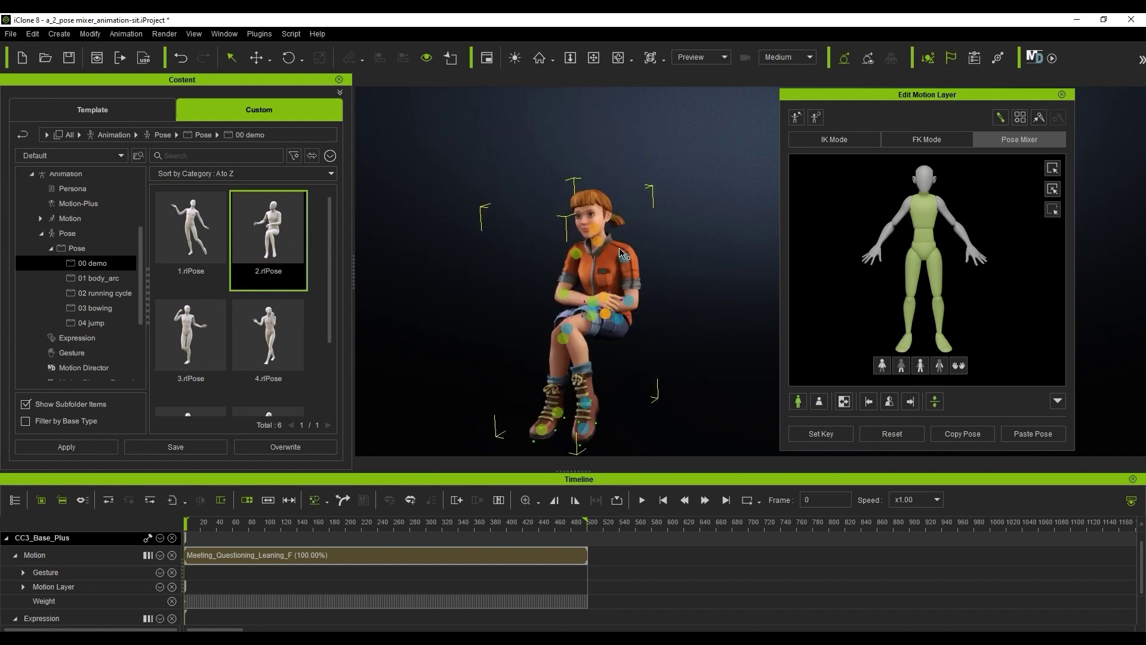
{"action": "left_click", "coordinate": [642, 500]}
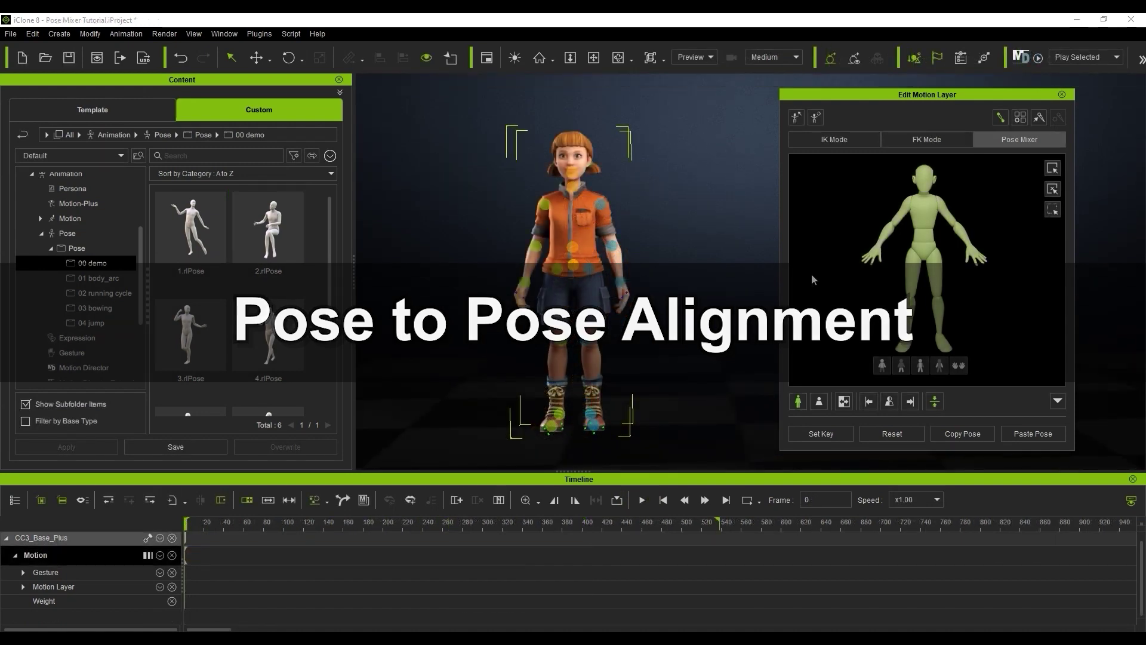
Step: Apply 1.rlPose, mirror it, and save it to the pose library as 1-1.rlPose
{"action": "left_click_drag", "start_coordinate": [210, 246], "coordinate": [571, 246]}
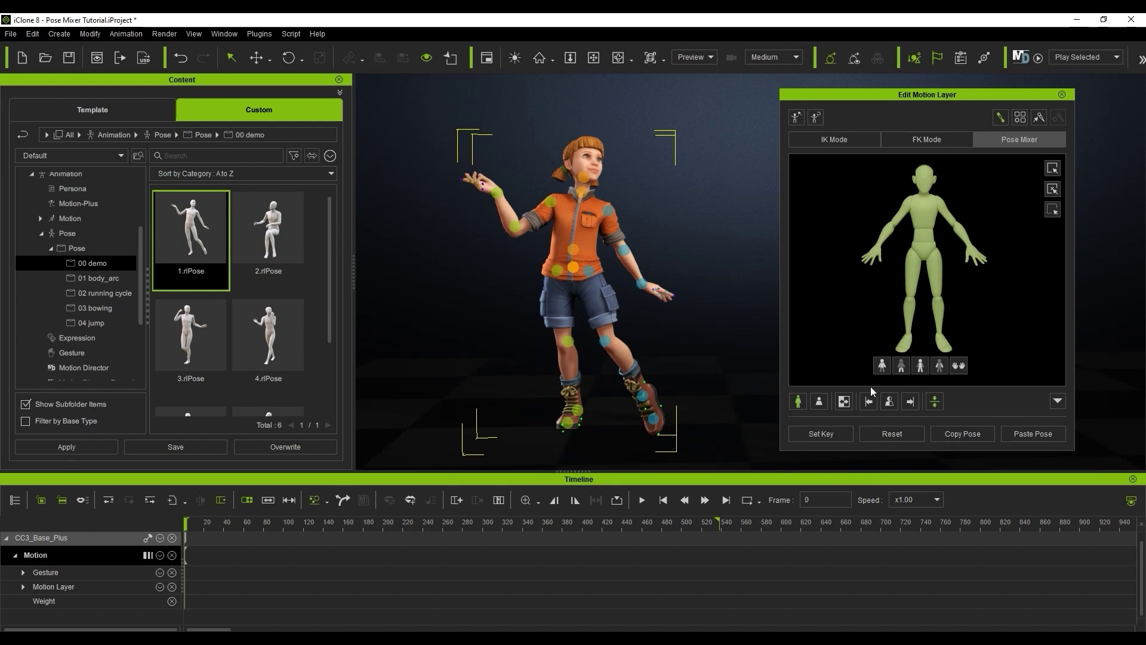
{"action": "left_click", "coordinate": [889, 401]}
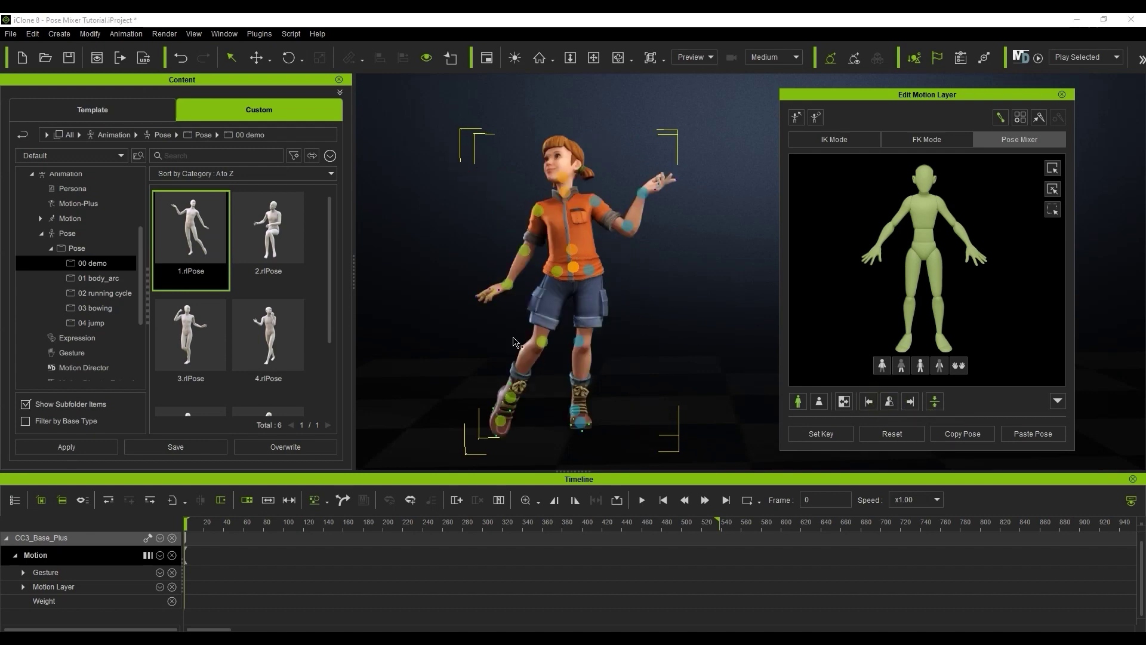
{"action": "left_click", "coordinate": [209, 445]}
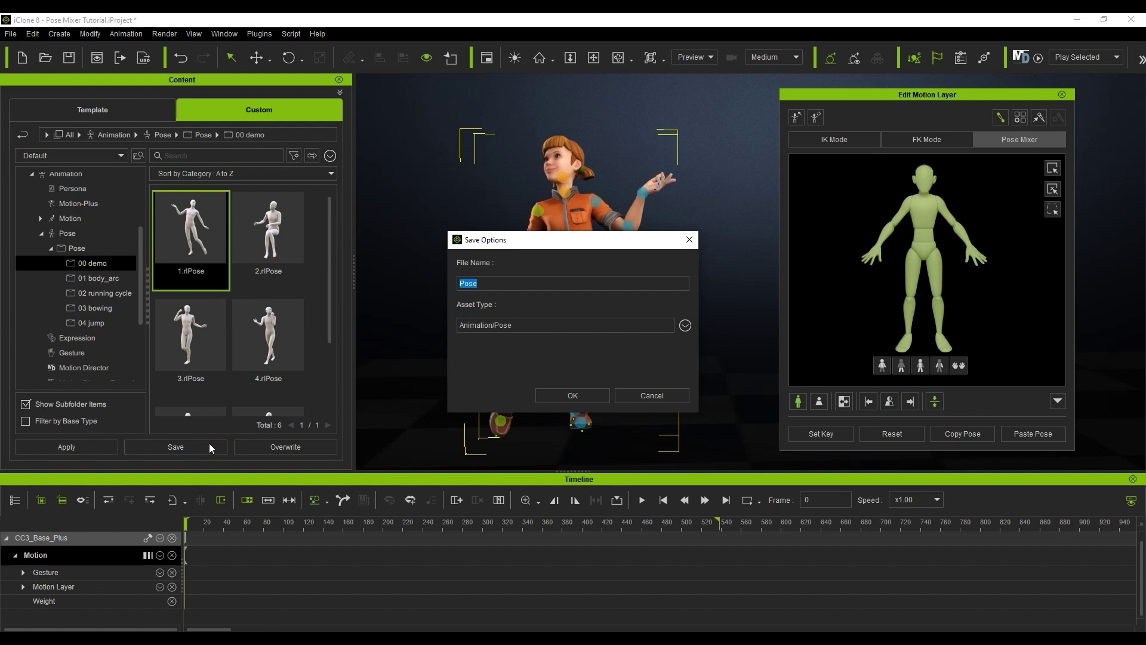
{"action": "type", "text": "1-1"}
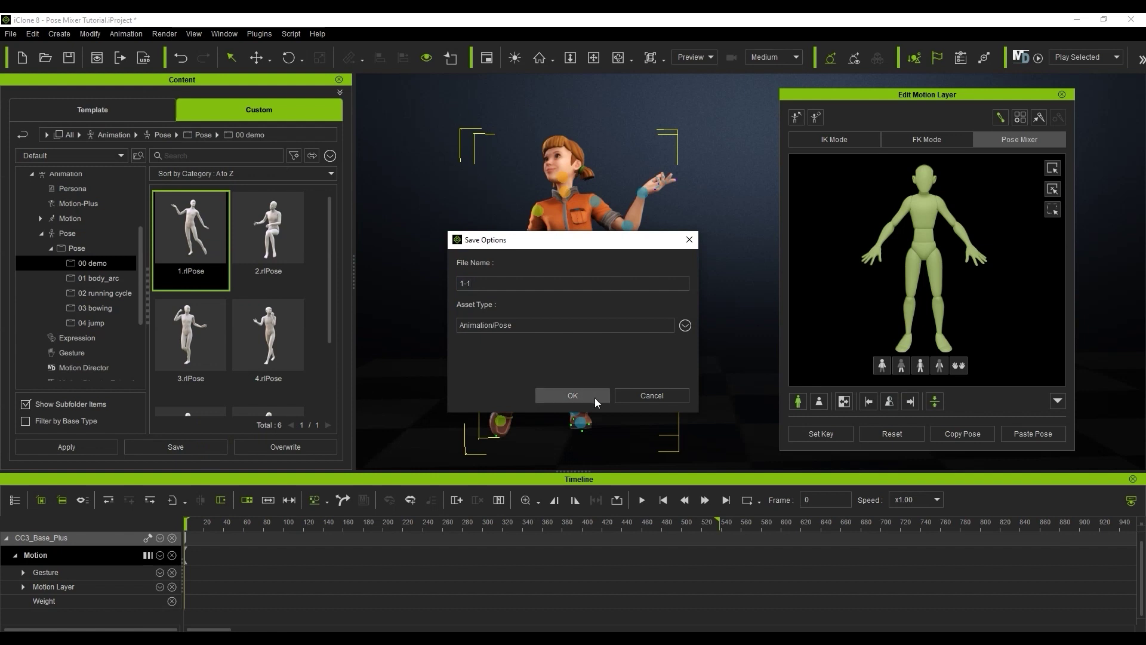
{"action": "left_click", "coordinate": [553, 395]}
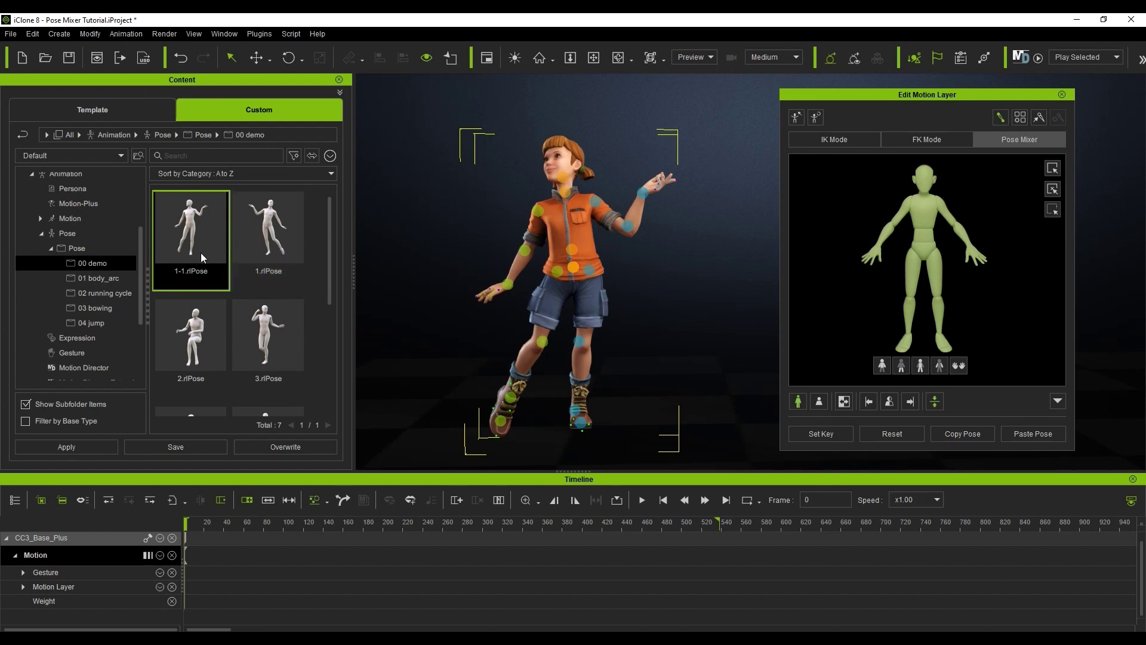
Step: Apply 1.rlPose, add 6.rlPose at frame 36, and move the playhead back to frame 0
{"action": "left_click_drag", "start_coordinate": [274, 239], "coordinate": [567, 249]}
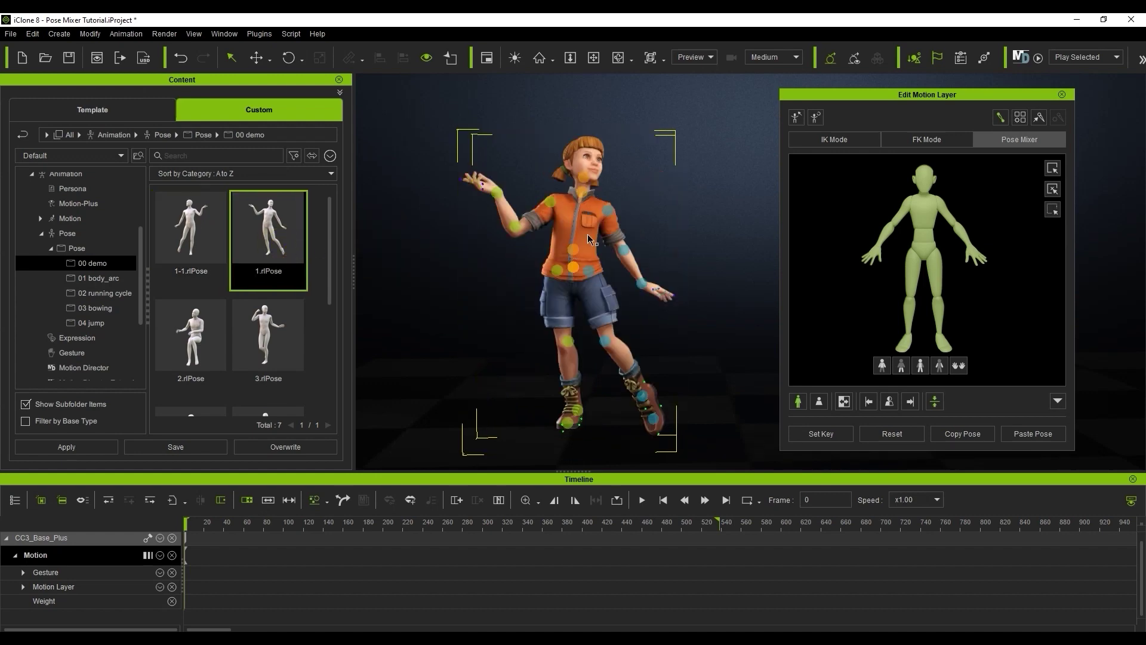
{"action": "left_click_drag", "start_coordinate": [189, 525], "coordinate": [220, 525]}
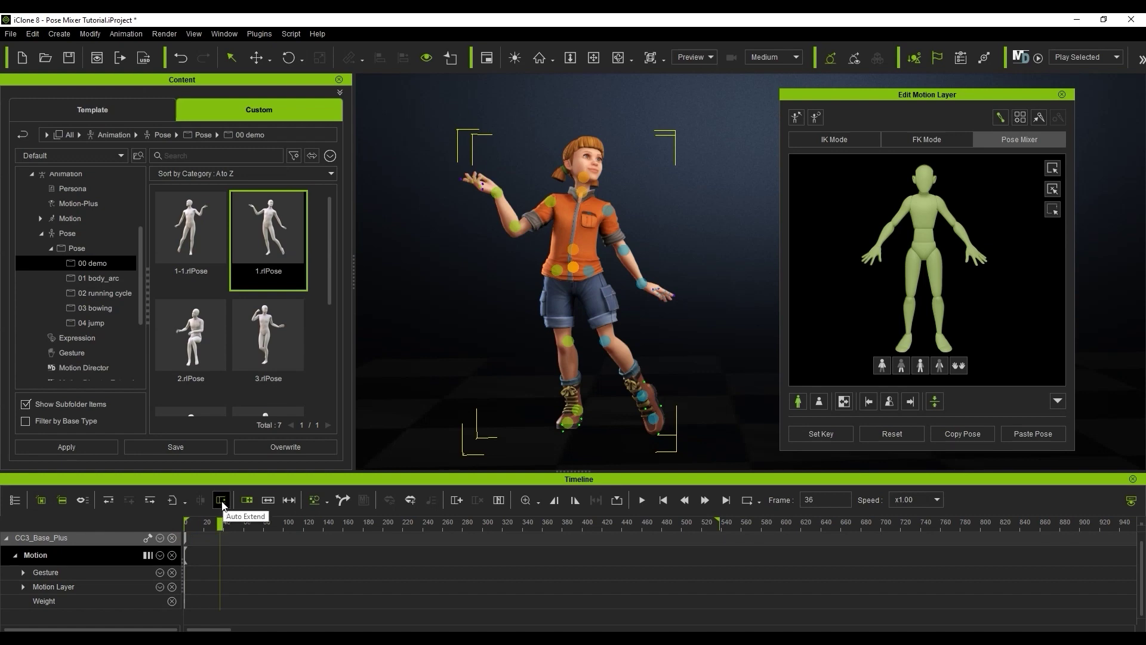
{"action": "left_click_drag", "start_coordinate": [331, 234], "coordinate": [334, 339]}
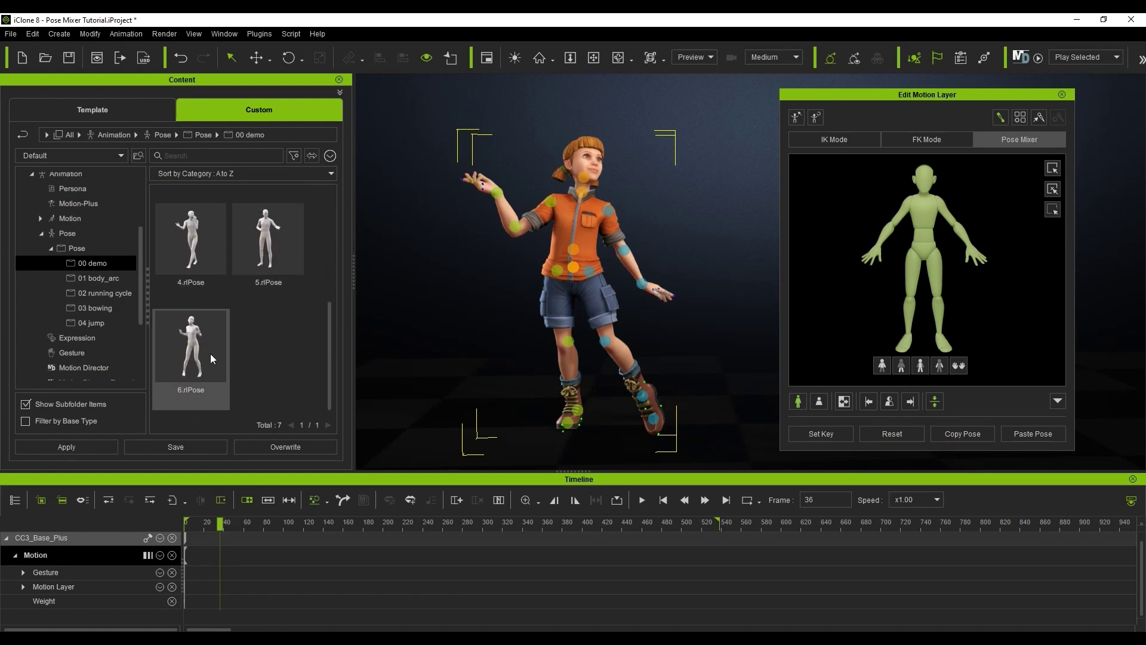
{"action": "left_click_drag", "start_coordinate": [210, 354], "coordinate": [597, 267]}
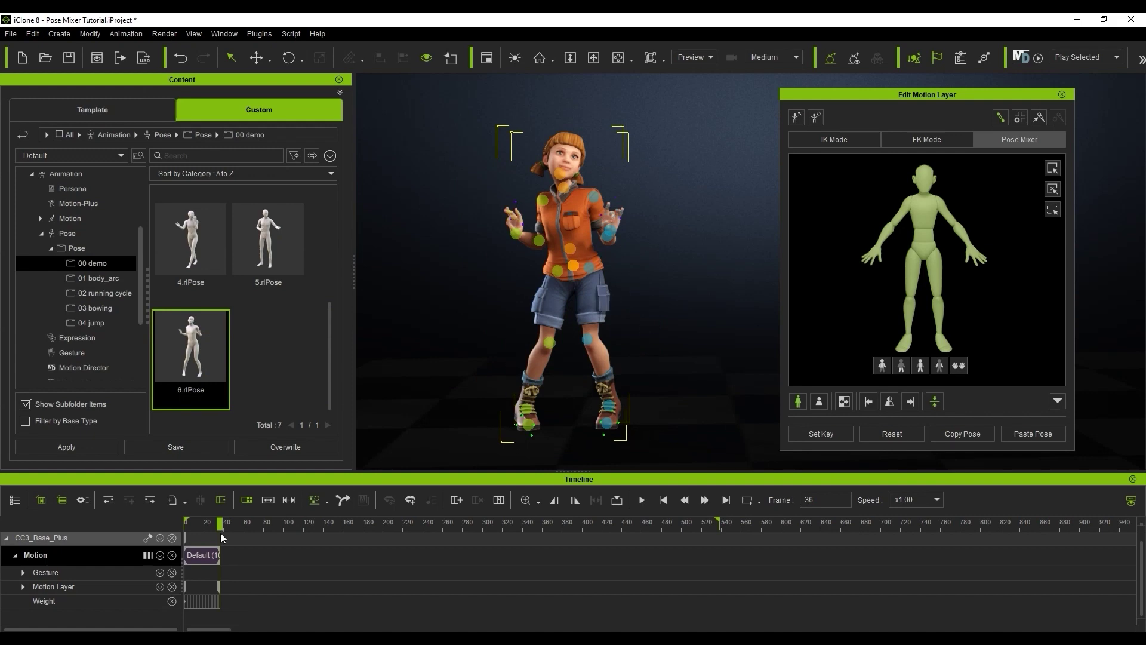
{"action": "mouse_move", "coordinate": [220, 536]}
{"action": "left_mouse_down"}
{"action": "mouse_move", "coordinate": [163, 531]}
{"action": "mouse_move", "coordinate": [224, 525]}
{"action": "left_mouse_up"}
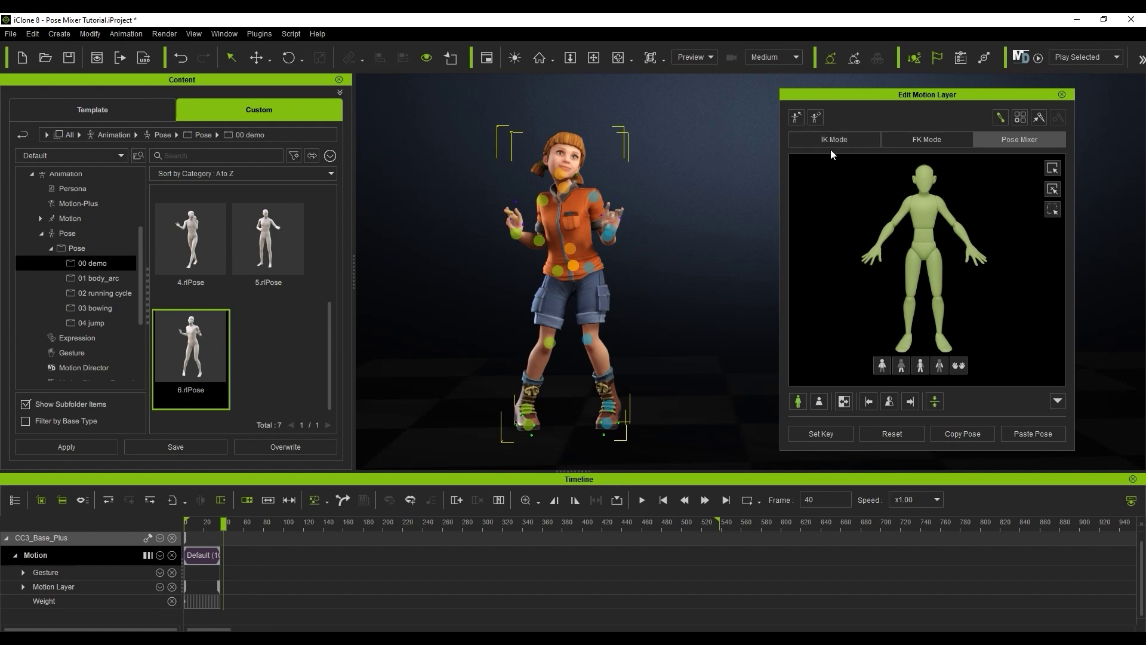
Step: Switch to IK mode and try 6.rlPose anchored at the pelvis, then undo it
{"action": "left_click", "coordinate": [865, 142]}
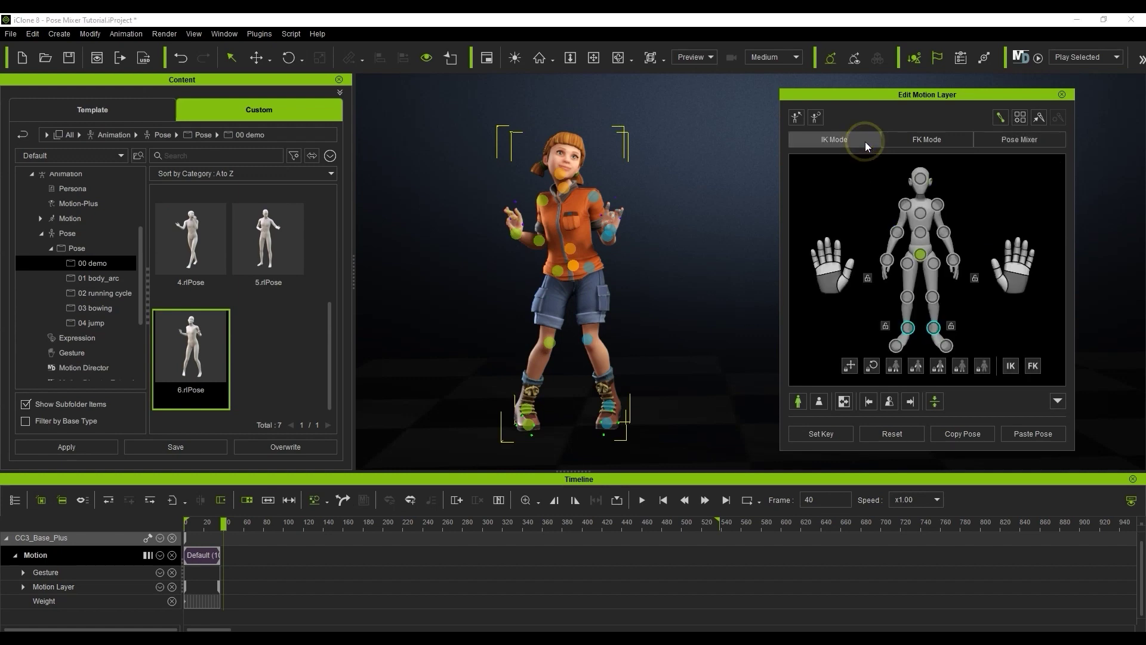
{"action": "left_click", "coordinate": [920, 254]}
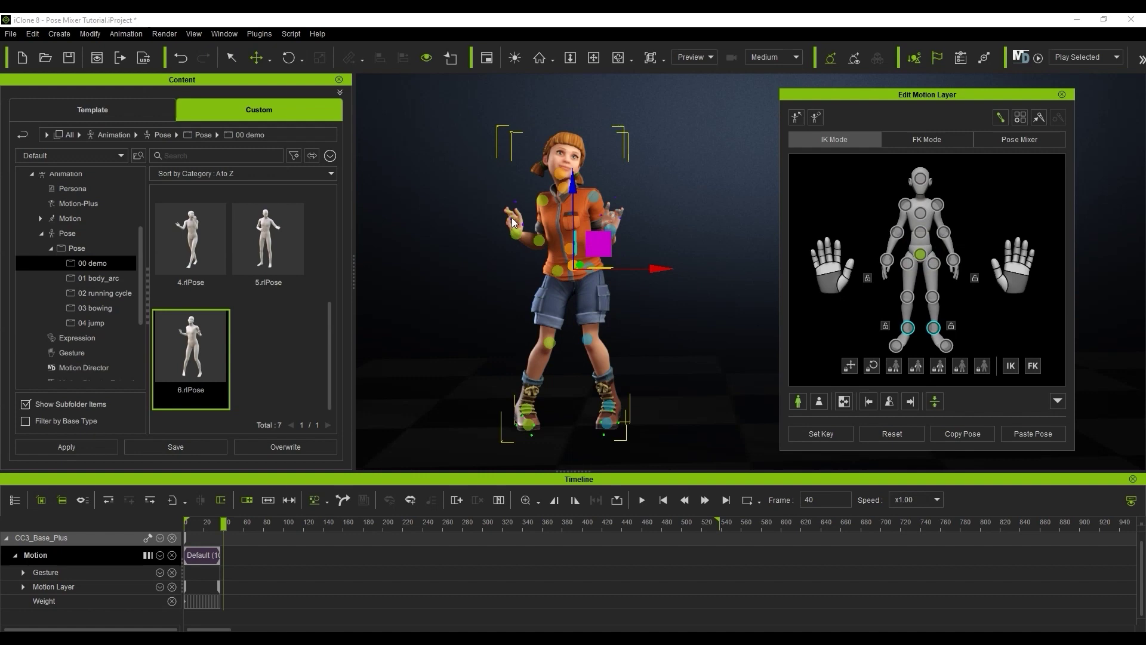
{"action": "left_click", "coordinate": [180, 58]}
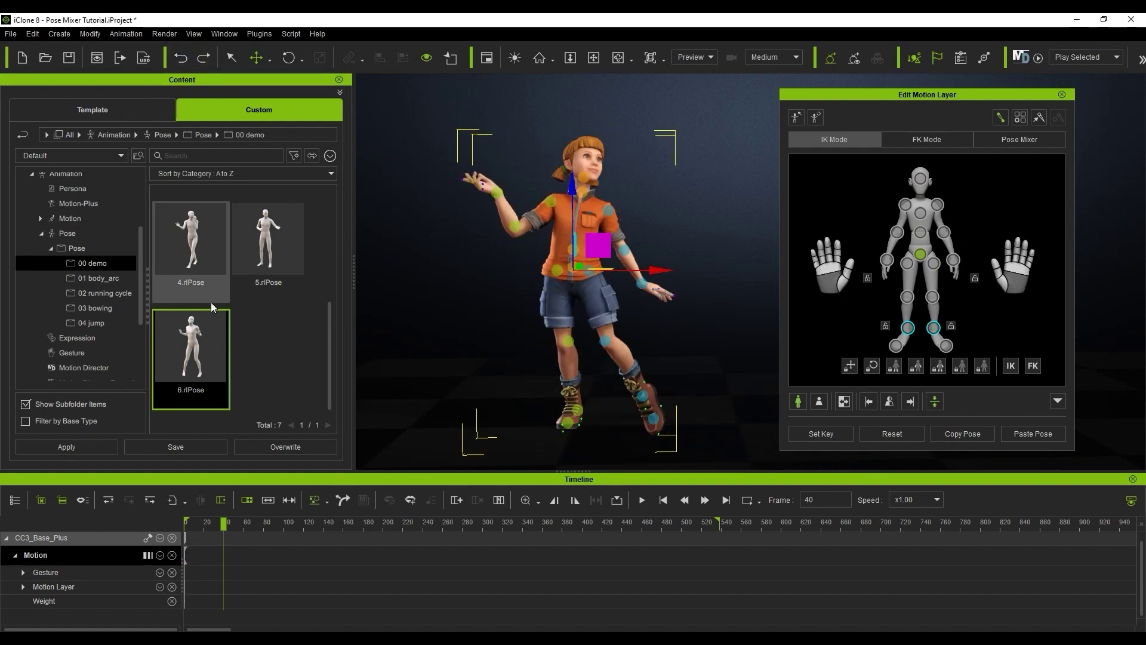
{"action": "left_click_drag", "start_coordinate": [191, 346], "coordinate": [590, 261]}
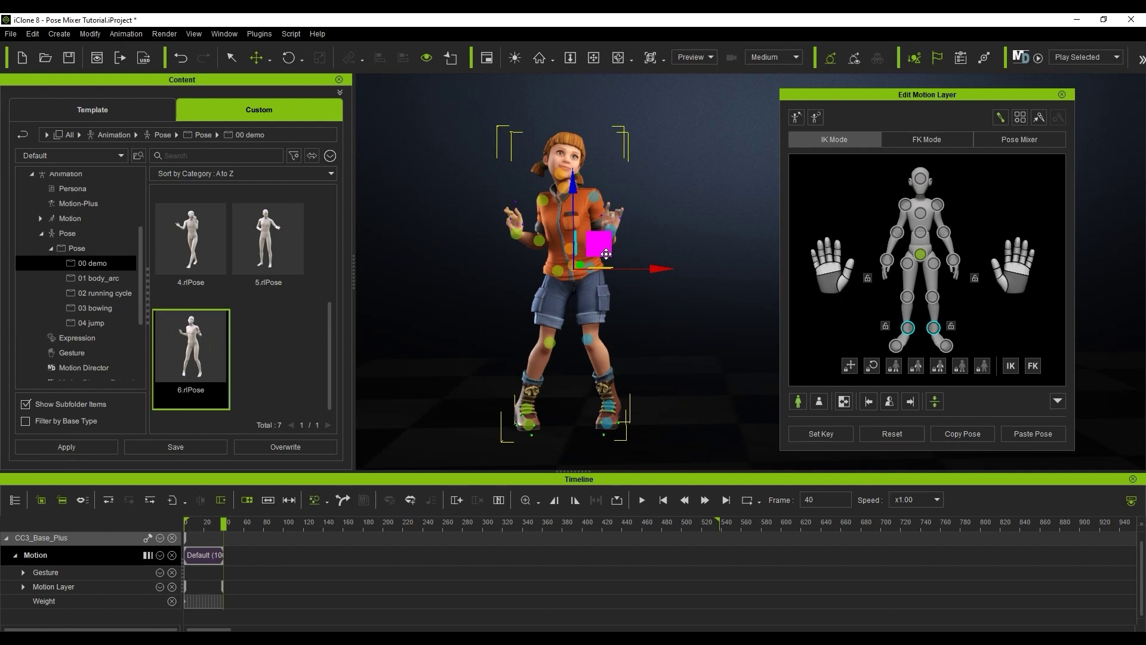
{"action": "left_click", "coordinate": [187, 60]}
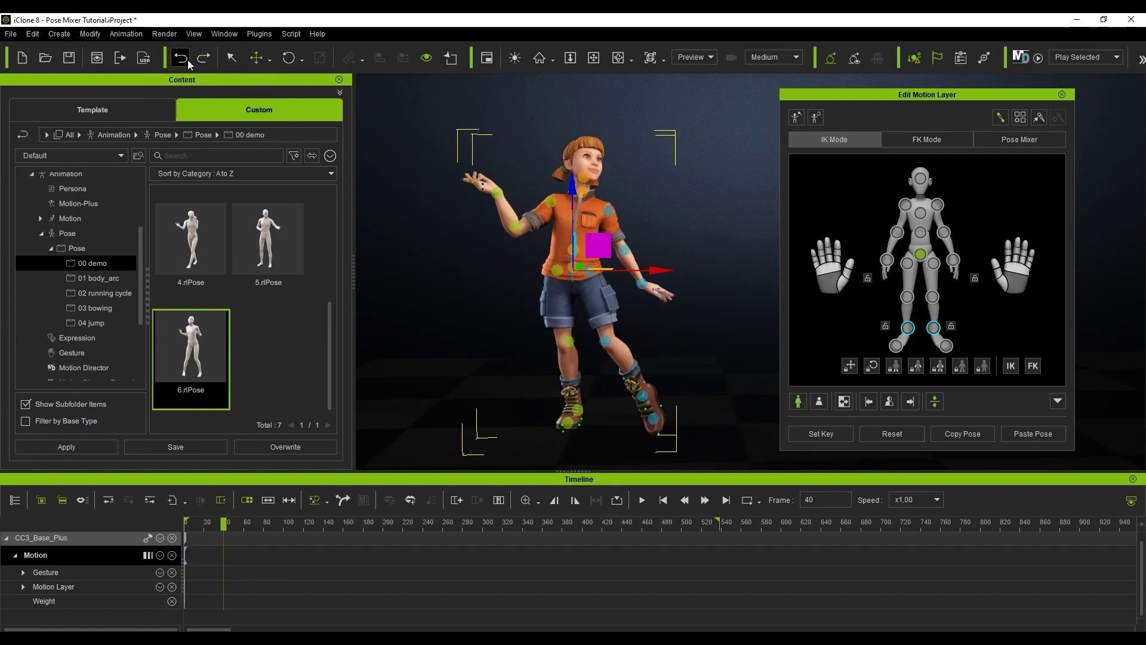
Step: Apply 6.rlPose aligned to the left foot and scrub the transition
{"action": "left_click", "coordinate": [578, 414]}
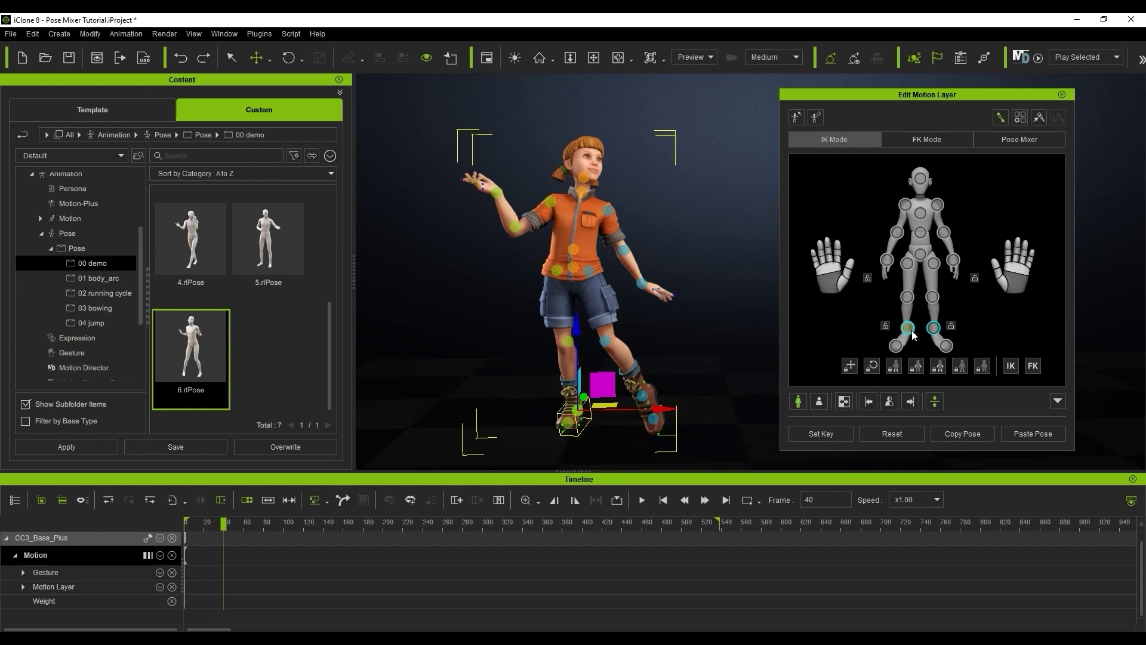
{"action": "left_click_drag", "start_coordinate": [197, 361], "coordinate": [585, 276]}
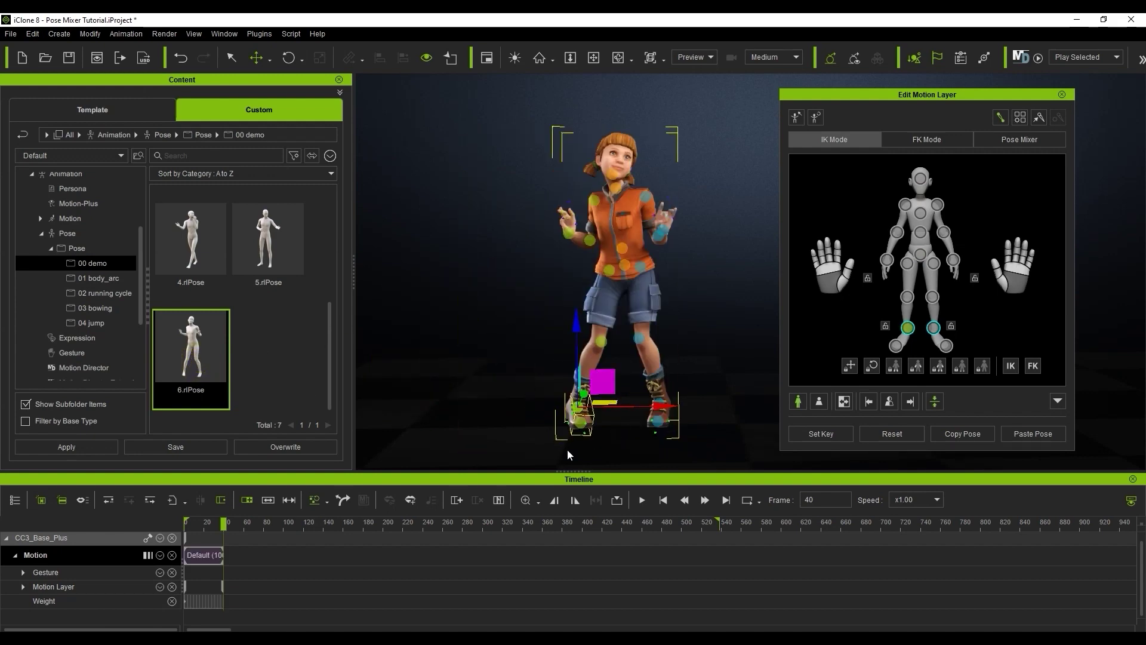
{"action": "left_click_drag", "start_coordinate": [225, 525], "coordinate": [261, 525]}
Step: Add the mirrored 1-1.rlPose aligned to the right foot and preview mid-transition
{"action": "left_click_drag", "start_coordinate": [326, 378], "coordinate": [341, 232]}
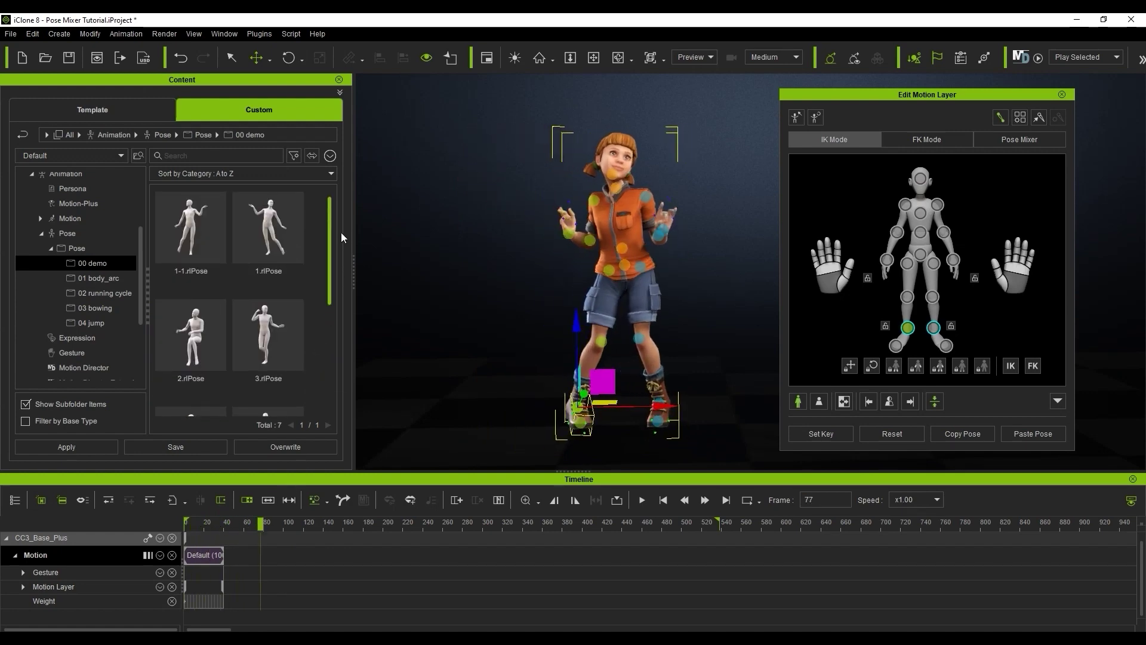
{"action": "left_click", "coordinate": [201, 239]}
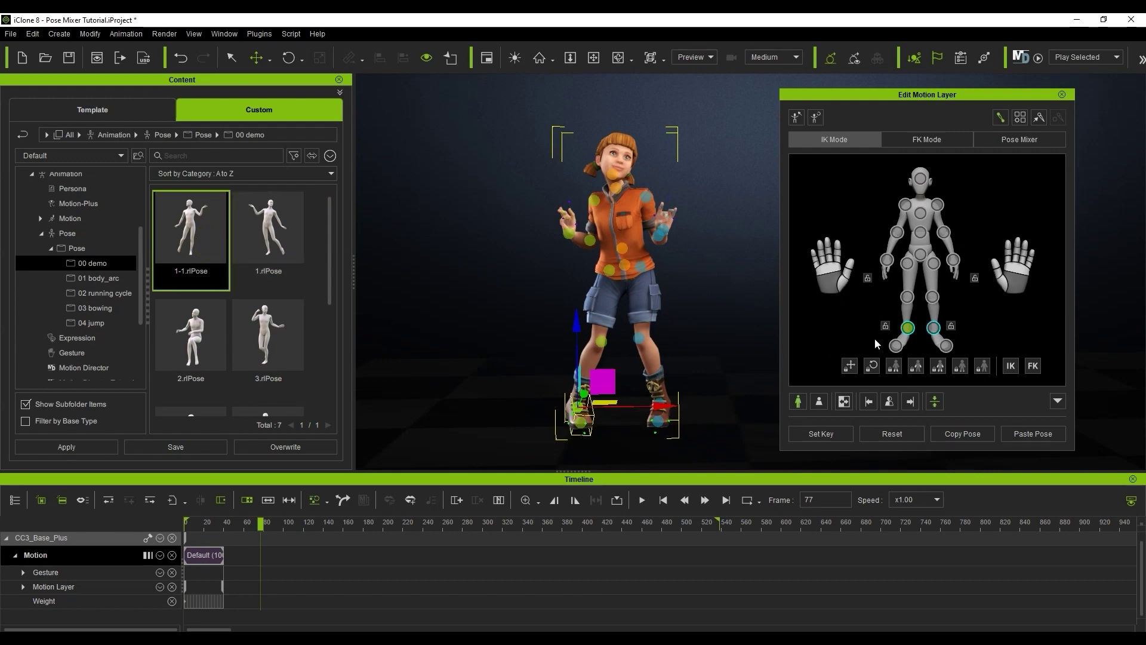
{"action": "left_click", "coordinate": [934, 327]}
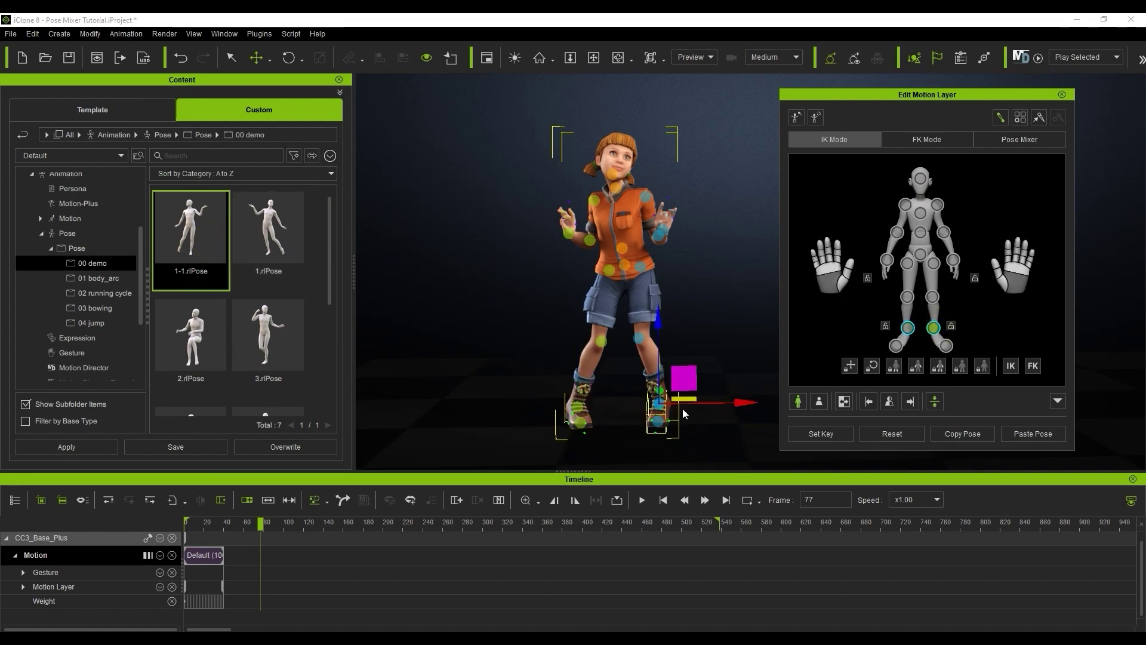
{"action": "left_click_drag", "start_coordinate": [269, 233], "coordinate": [636, 260]}
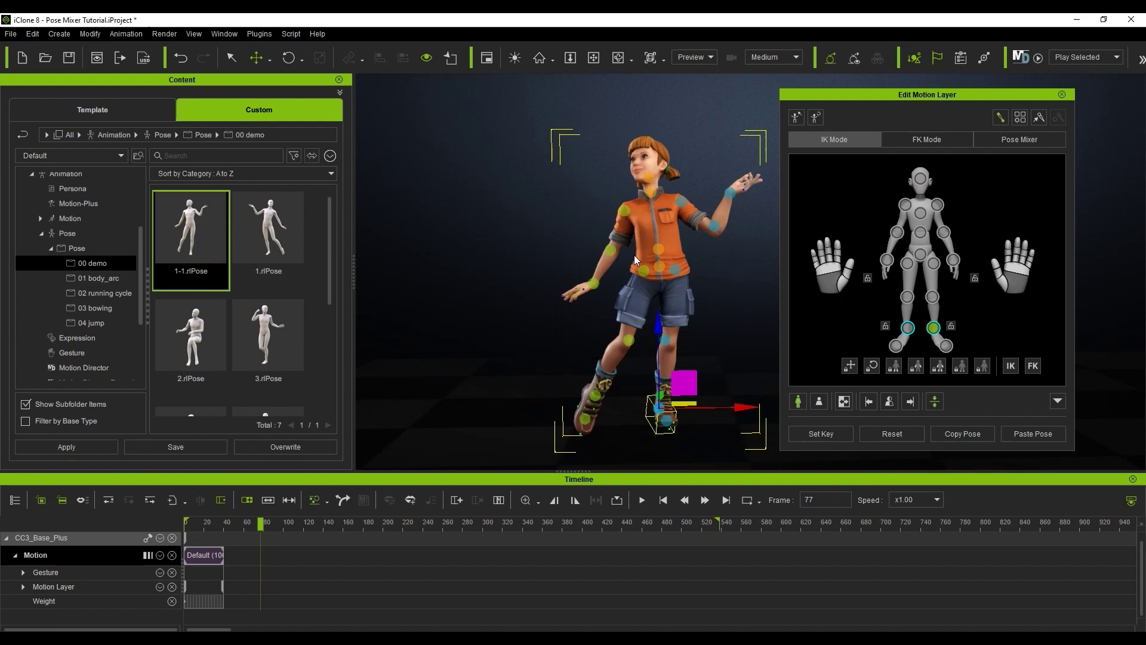
{"action": "left_click_drag", "start_coordinate": [261, 526], "coordinate": [173, 539]}
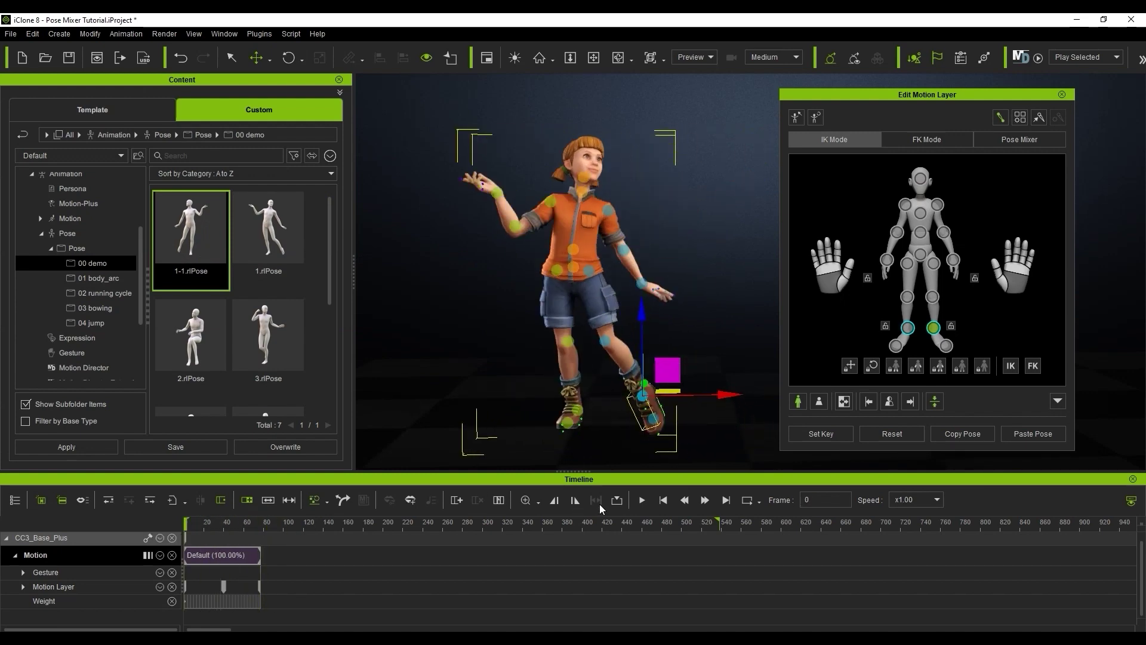
Step: Preview the pose-to-pose transition, then give the Default clip an Ease In Out time warp and play it
{"action": "left_click", "coordinate": [642, 500]}
{"action": "left_click", "coordinate": [642, 499]}
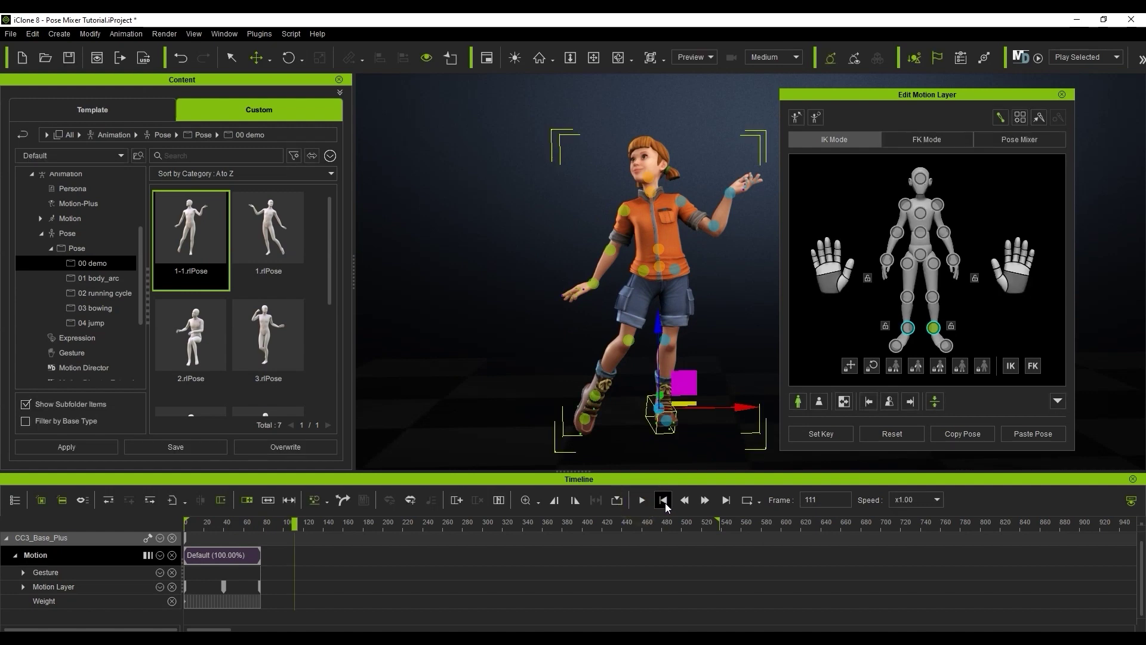
{"action": "left_click", "coordinate": [663, 501]}
{"action": "right_click", "coordinate": [236, 560]}
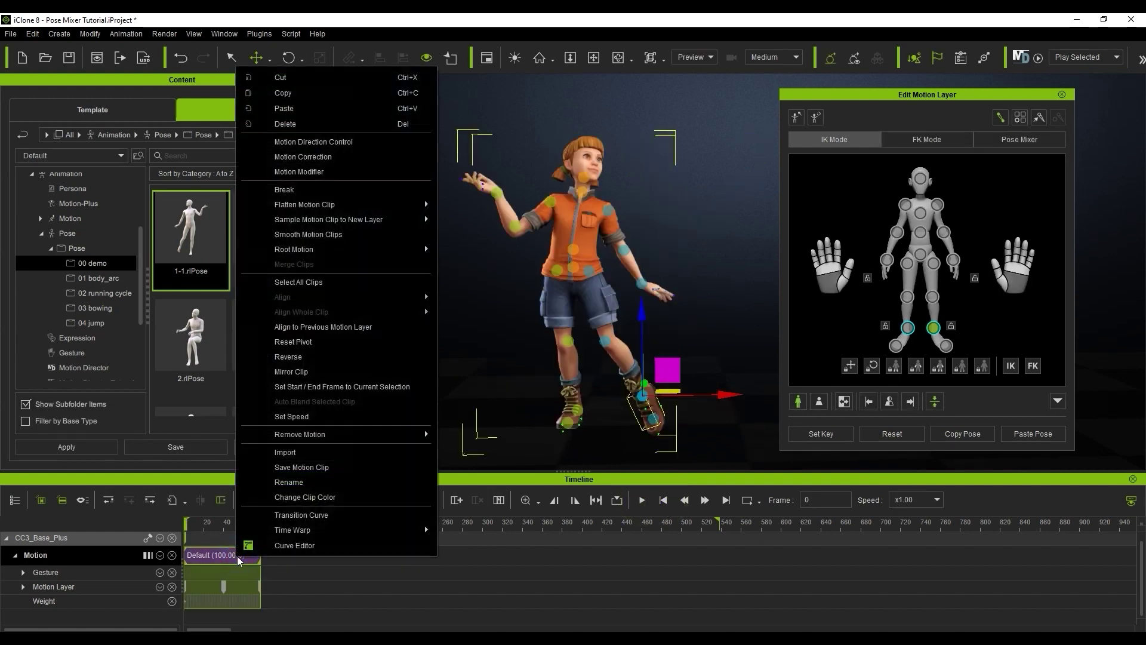
{"action": "mouse_move", "coordinate": [411, 538]}
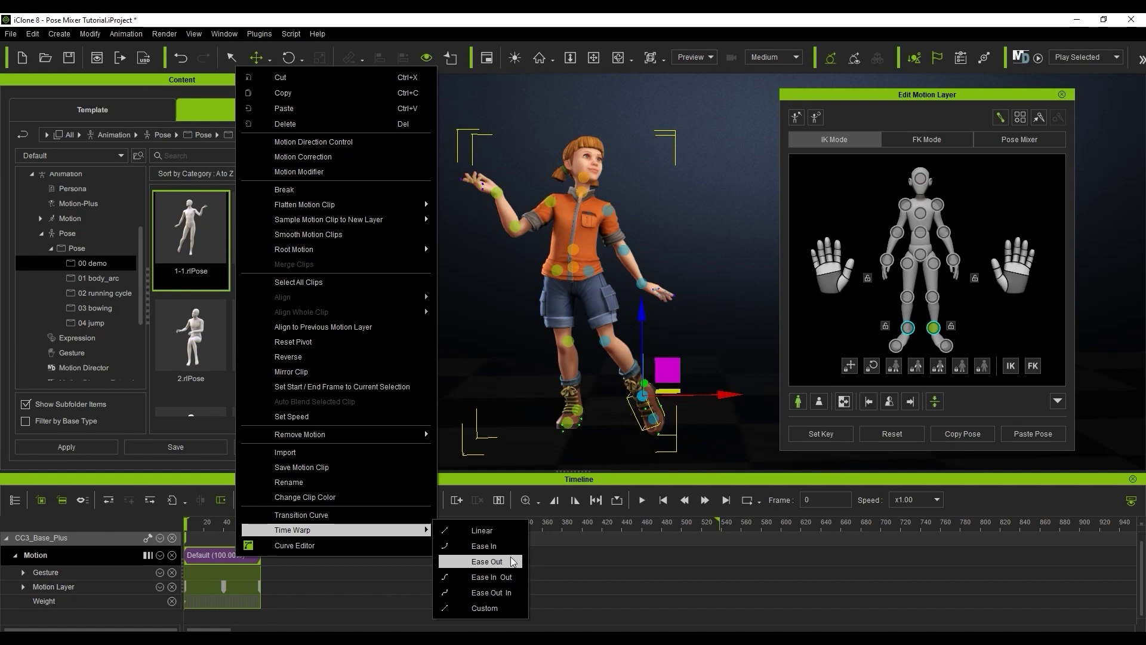
{"action": "left_click", "coordinate": [508, 577]}
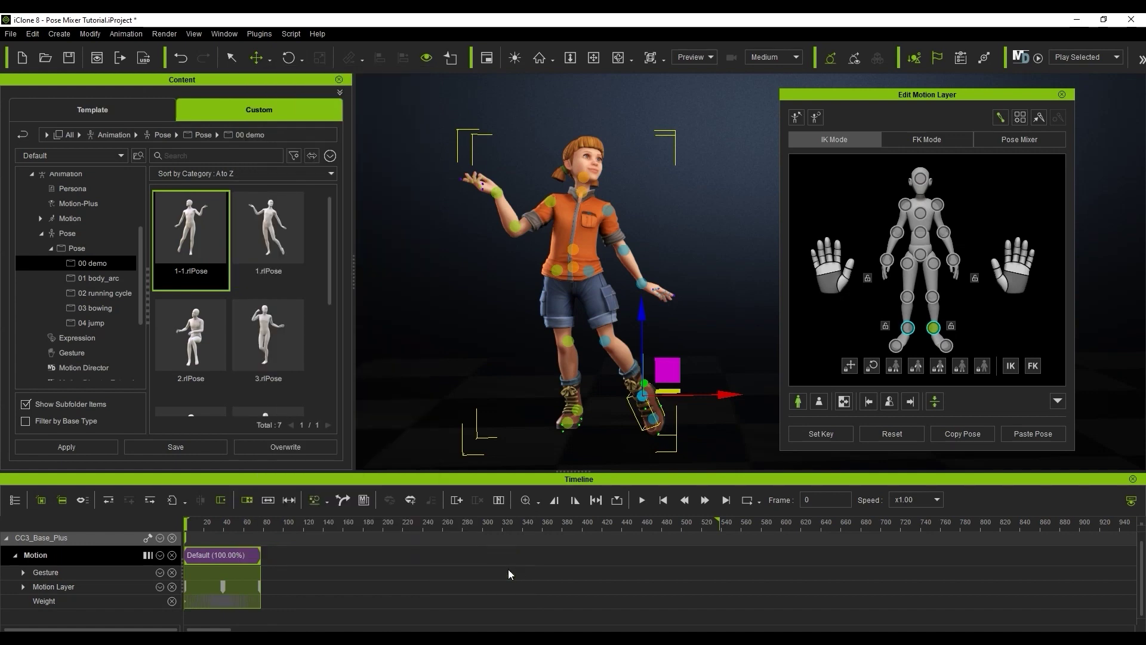
{"action": "left_click", "coordinate": [642, 500]}
{"action": "left_click", "coordinate": [657, 501]}
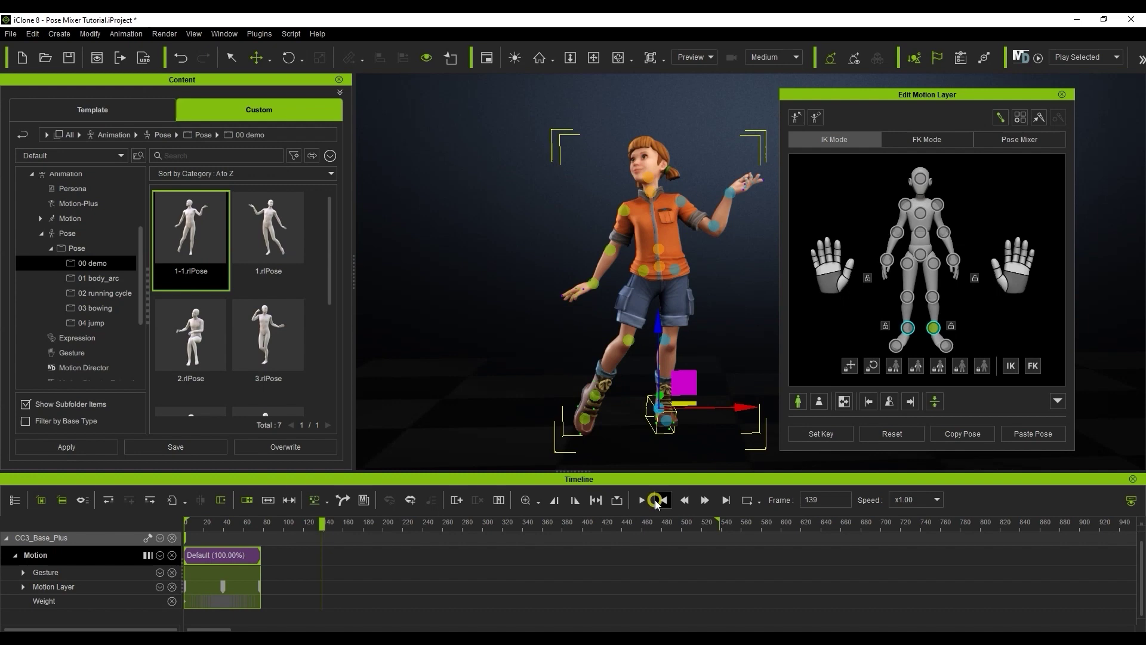
Step: Change the Default clip's time warp to Ease Out In and play the result
{"action": "right_click", "coordinate": [241, 560]}
{"action": "mouse_move", "coordinate": [418, 532]}
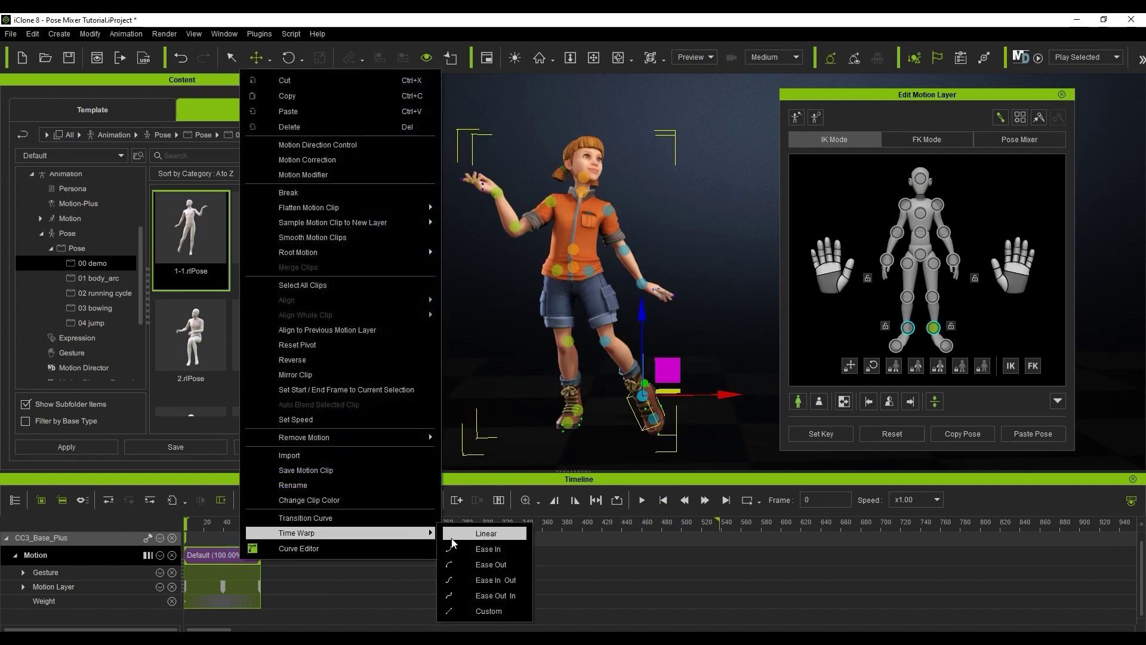
{"action": "left_click", "coordinate": [455, 596]}
{"action": "left_click", "coordinate": [641, 500]}
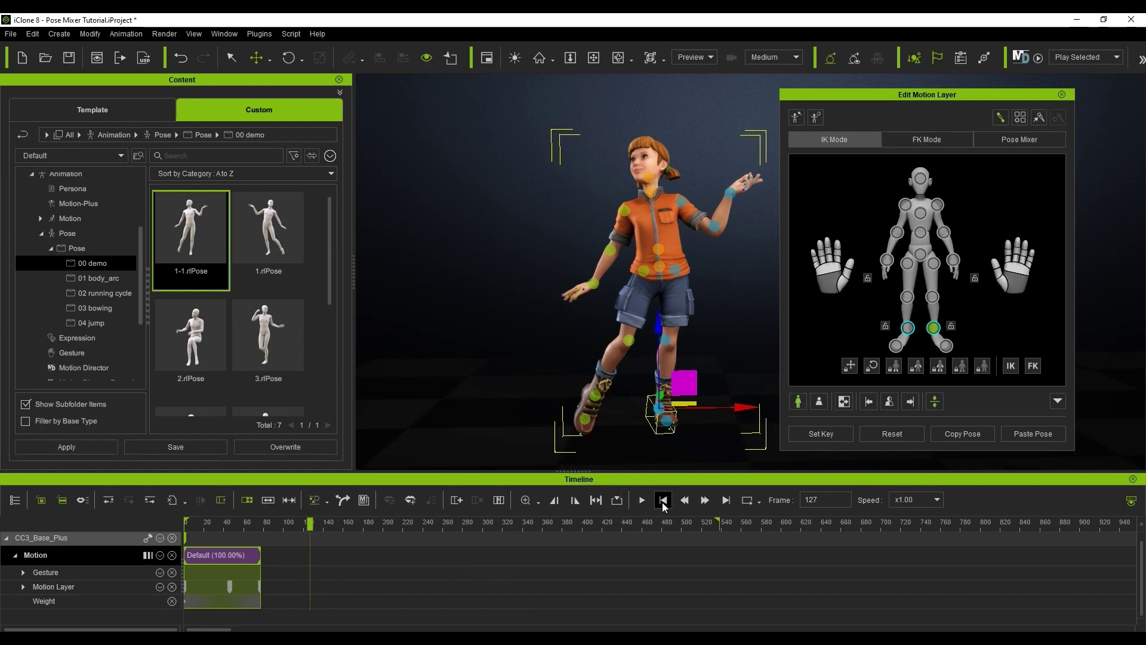
Step: Expand the Motion Layer into body-part tracks and drag the R Arm and L Fingers keys later
{"action": "left_click", "coordinate": [51, 588]}
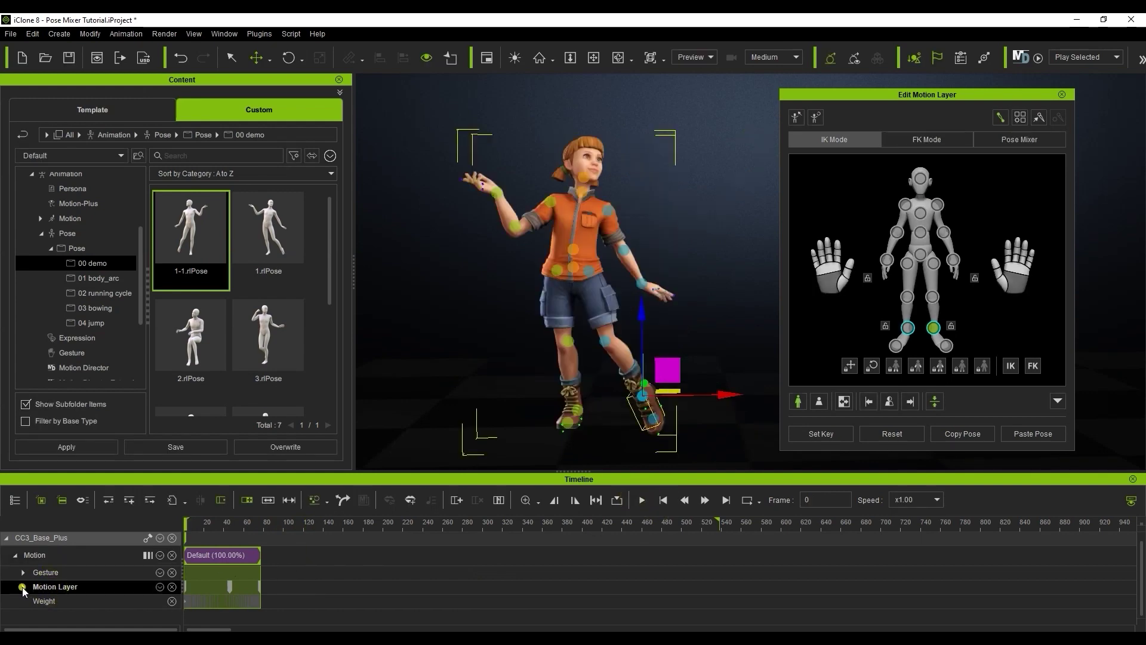
{"action": "left_click", "coordinate": [23, 587]}
{"action": "scroll", "coordinate": [278, 571], "scroll_direction": "down", "scroll_amount": 3}
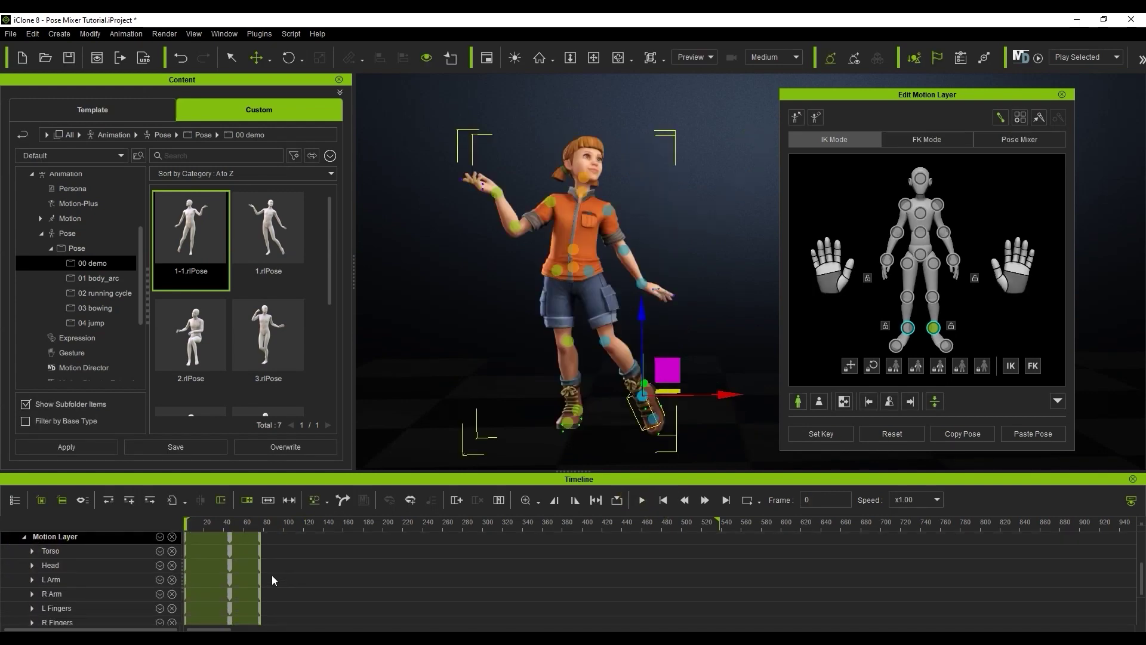
{"action": "left_click", "coordinate": [225, 553]}
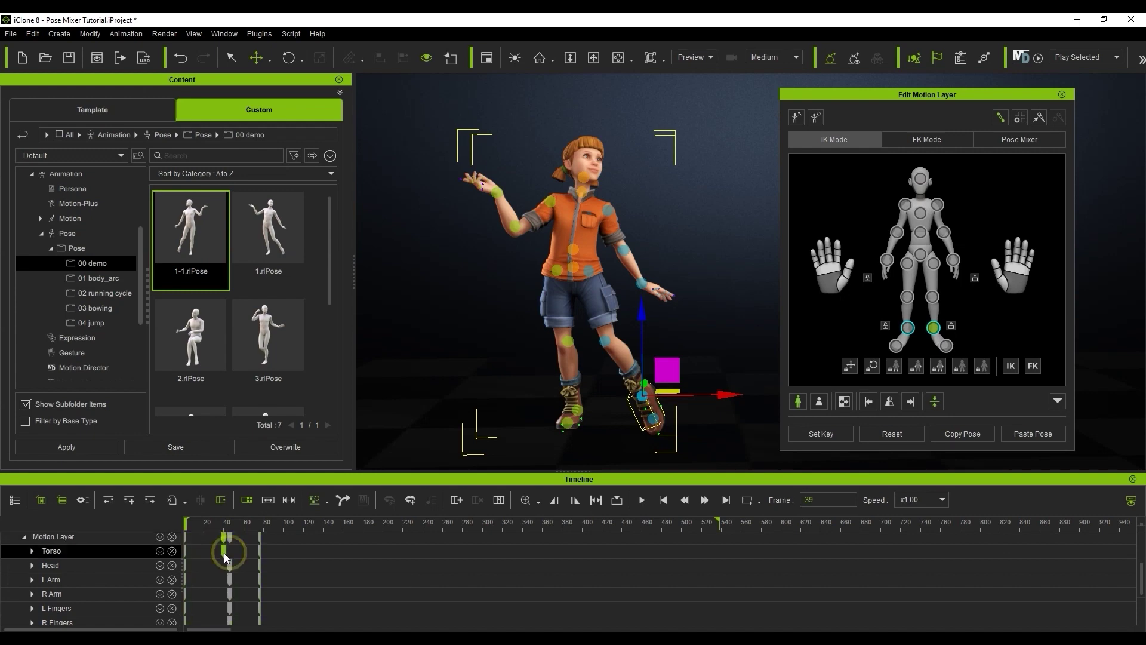
{"action": "left_click", "coordinate": [234, 579]}
{"action": "left_click_drag", "start_coordinate": [230, 608], "coordinate": [236, 594]}
{"action": "left_click_drag", "start_coordinate": [223, 525], "coordinate": [210, 528]}
Step: Play the staggered motion and return to the first frame
{"action": "left_click", "coordinate": [642, 500]}
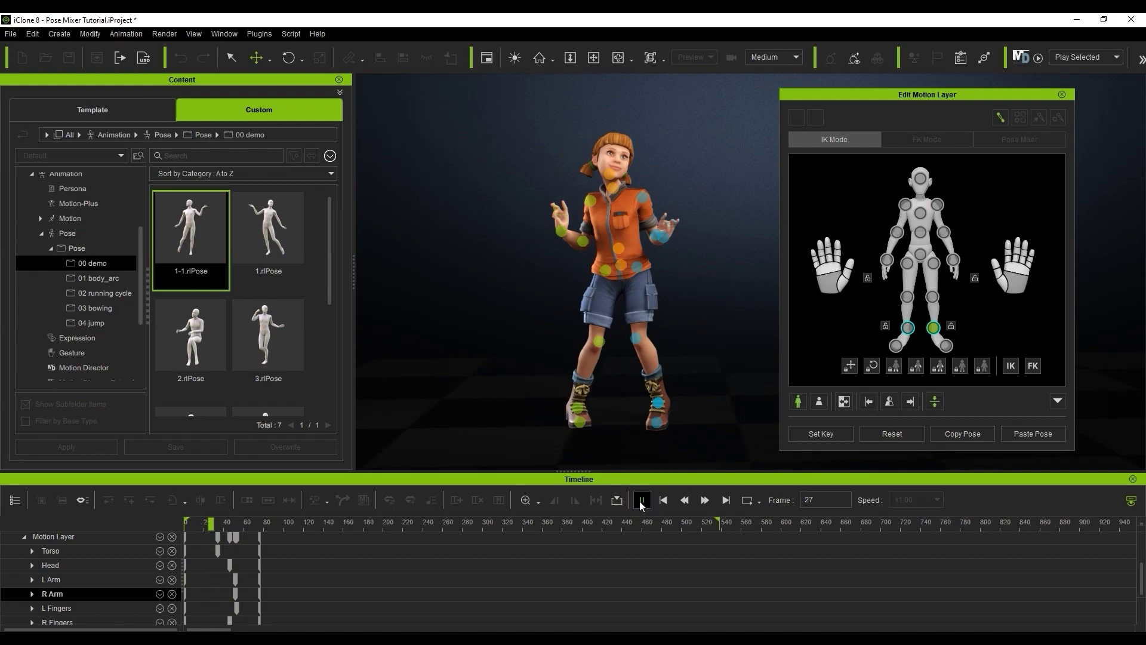
{"action": "left_click", "coordinate": [641, 502]}
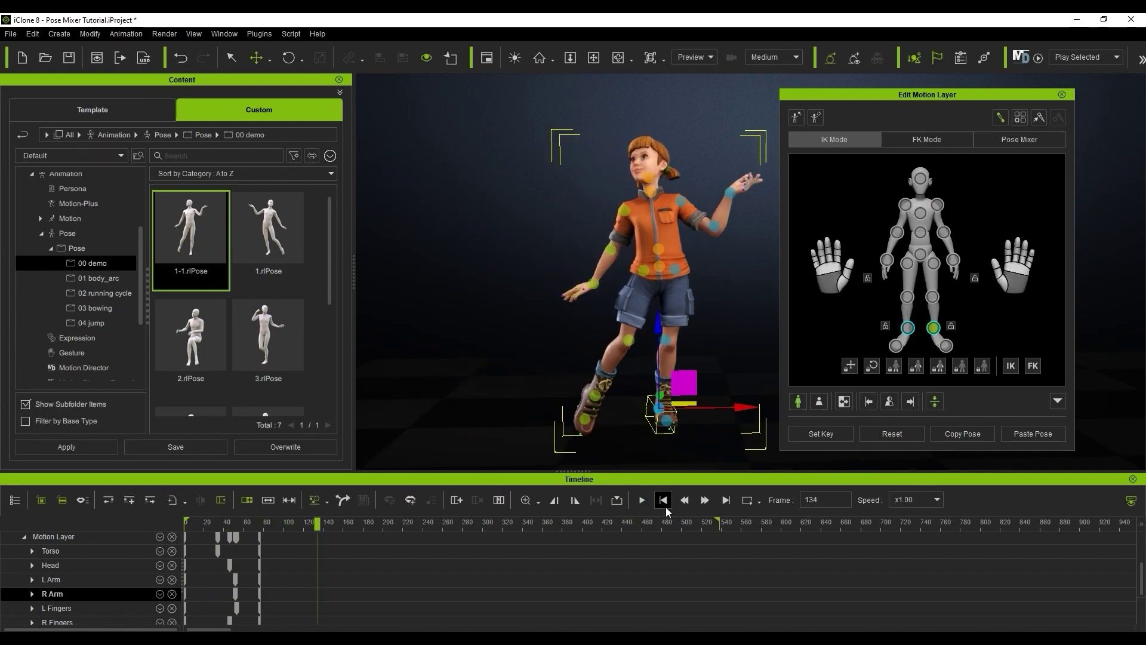
{"action": "left_click", "coordinate": [664, 500]}
{"action": "scroll", "coordinate": [298, 597], "scroll_direction": "up", "scroll_amount": 1}
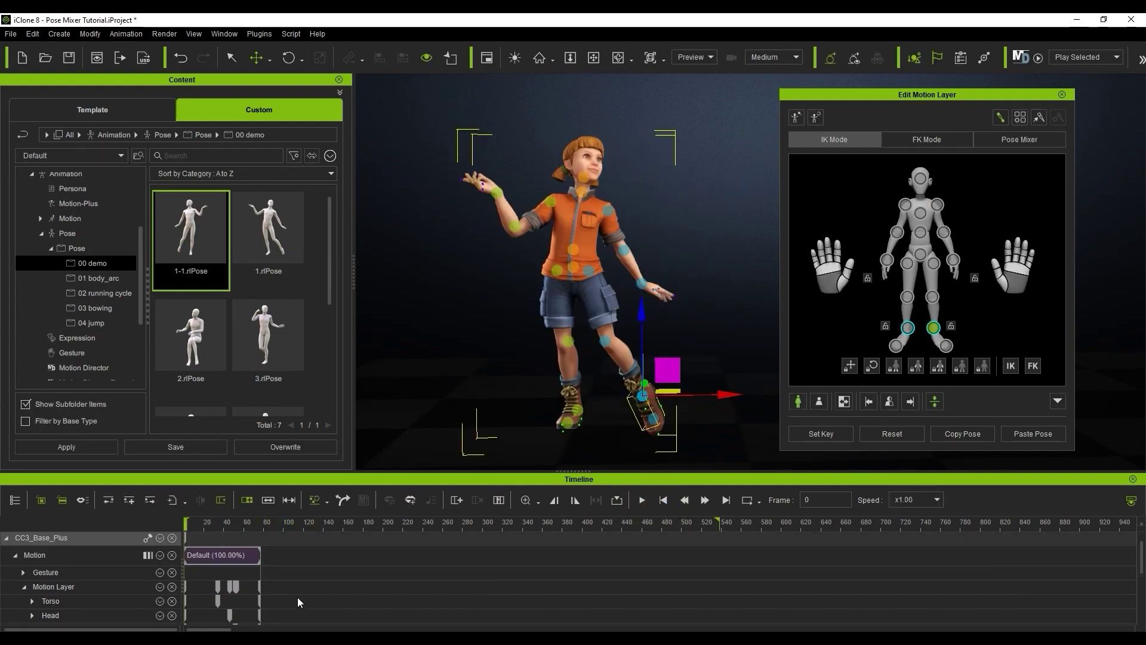